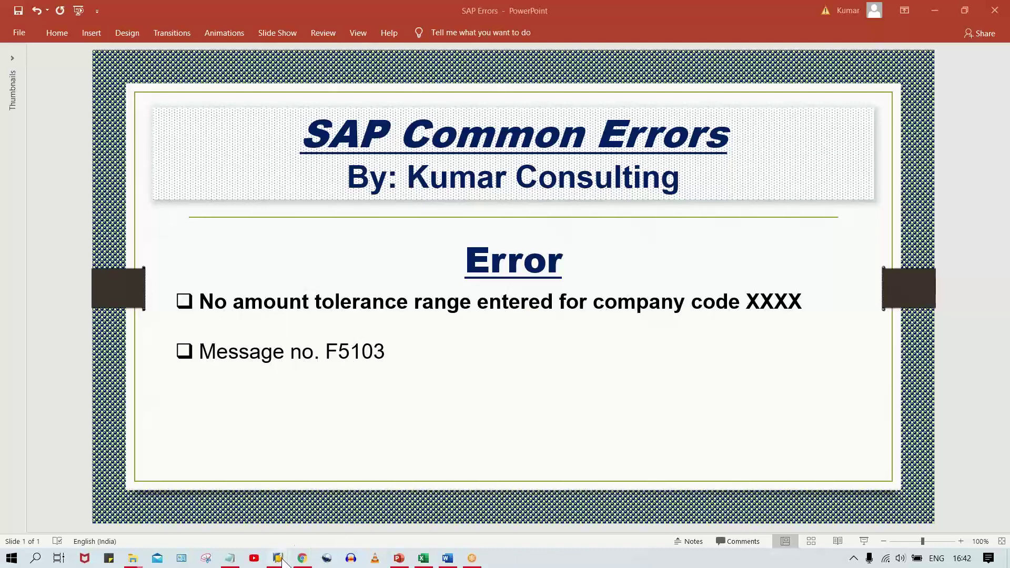
Switch to the SAP Easy Access session and start transaction FB50 in place of the current one.
mouse_move(278, 558)
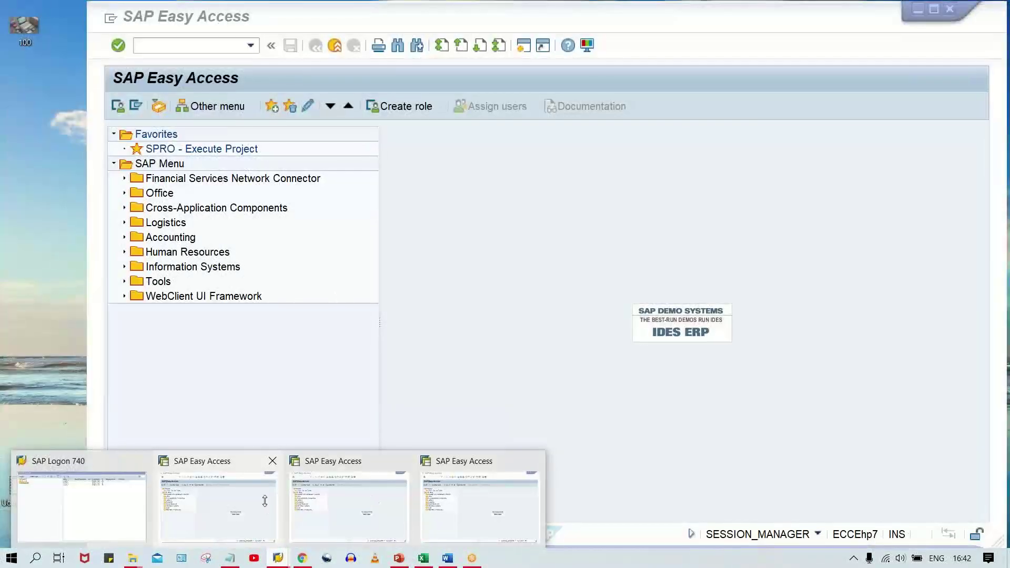
click(266, 501)
click(204, 45)
text(/N)
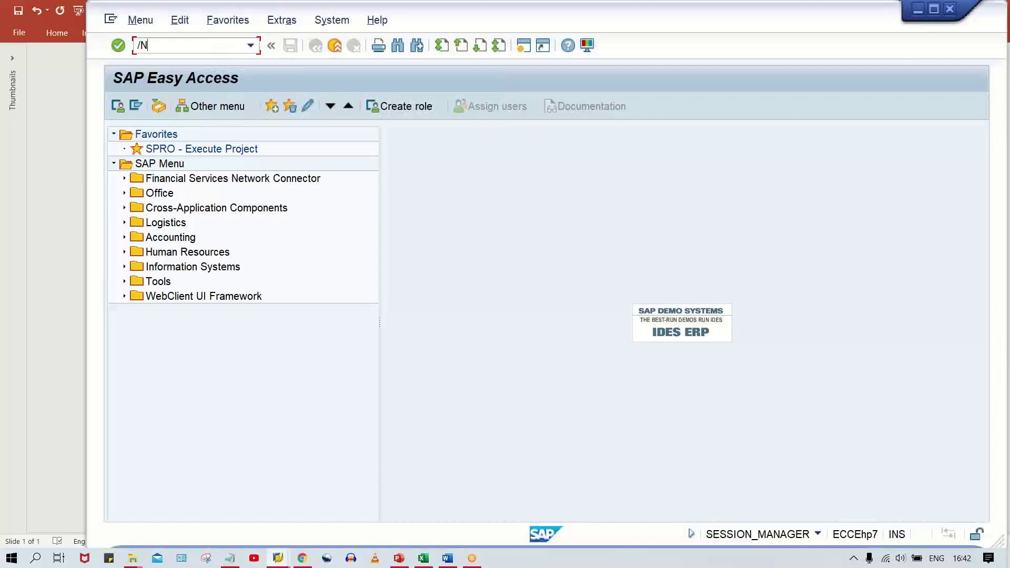
text(FB50)
key(Return)
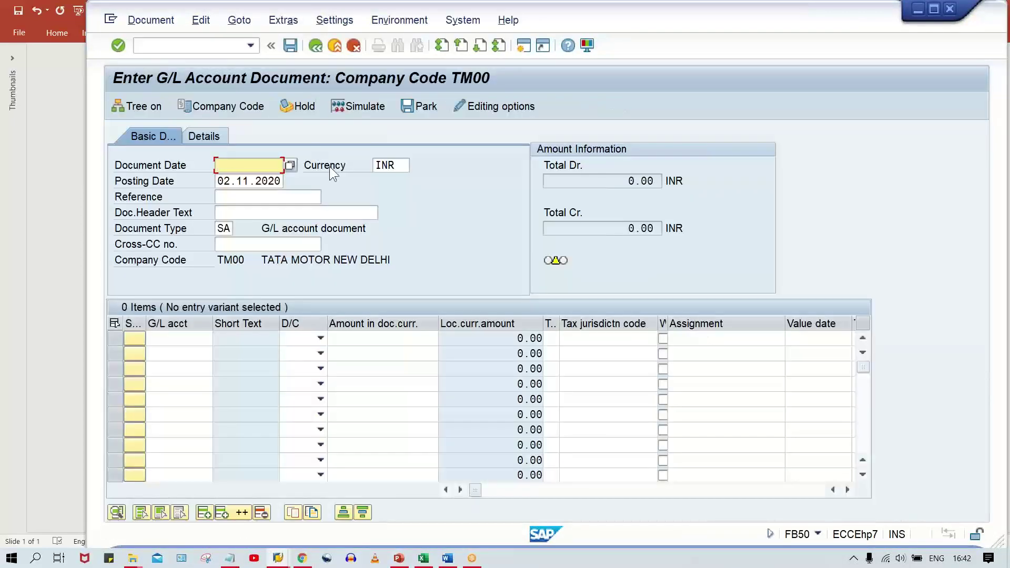
Set the document date to 02.11.2020 and enter G/L accounts 4000 and 1000 on the first two item lines.
click(248, 165)
click(235, 178)
click(181, 338)
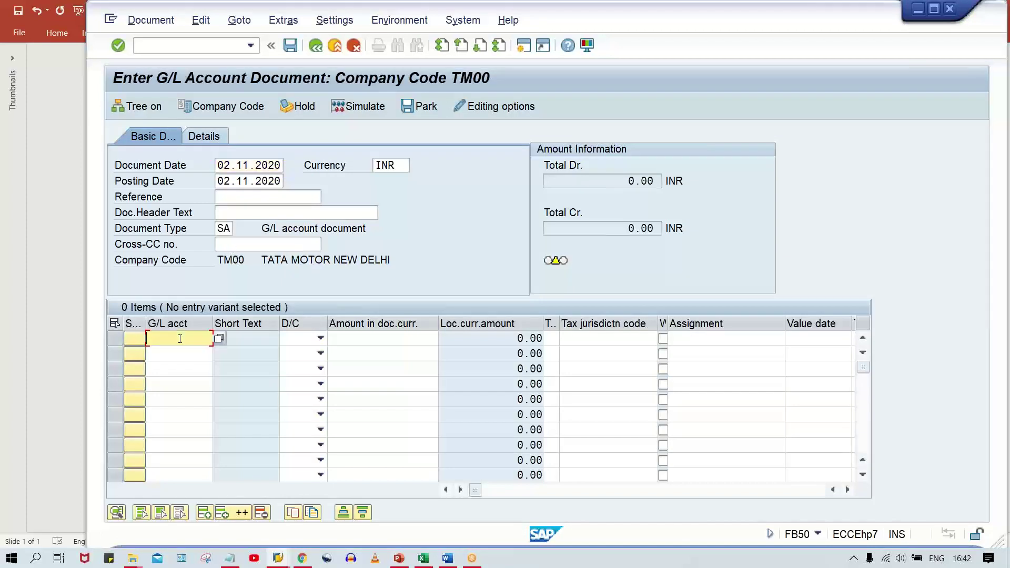
click(174, 119)
click(161, 357)
click(175, 116)
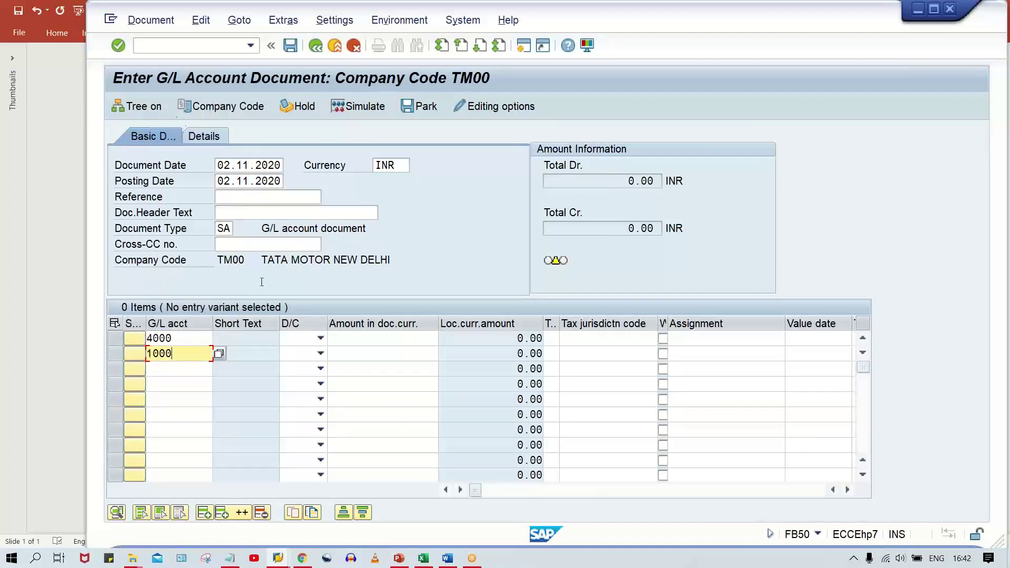
Mark the line for account 4000 as Debit and the line for account 1000 as Credit.
click(306, 339)
click(300, 369)
click(296, 353)
click(295, 368)
Enter 500 as the document currency amount on both item lines and validate the entries.
click(387, 337)
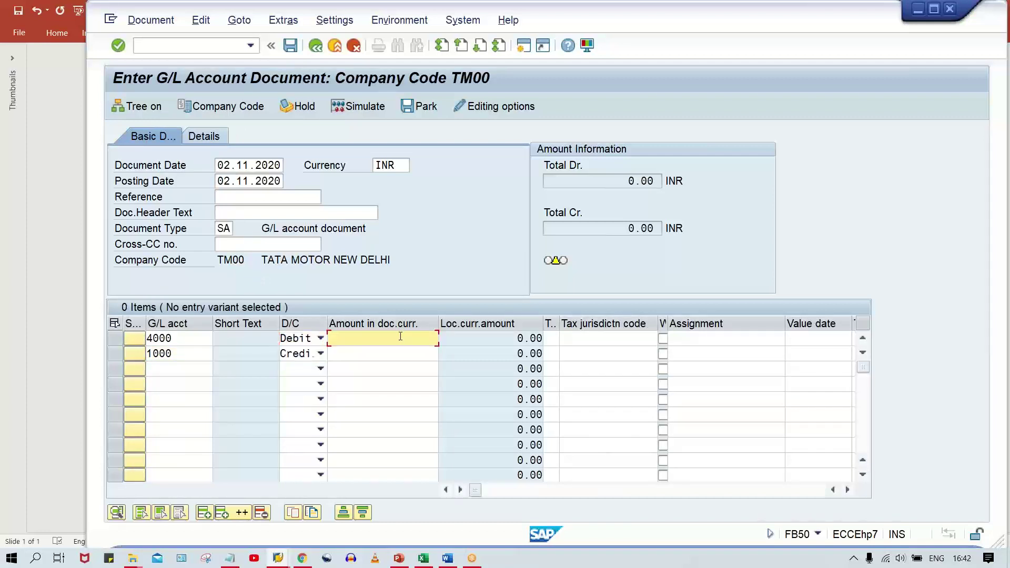
text(500)
click(398, 353)
text(500)
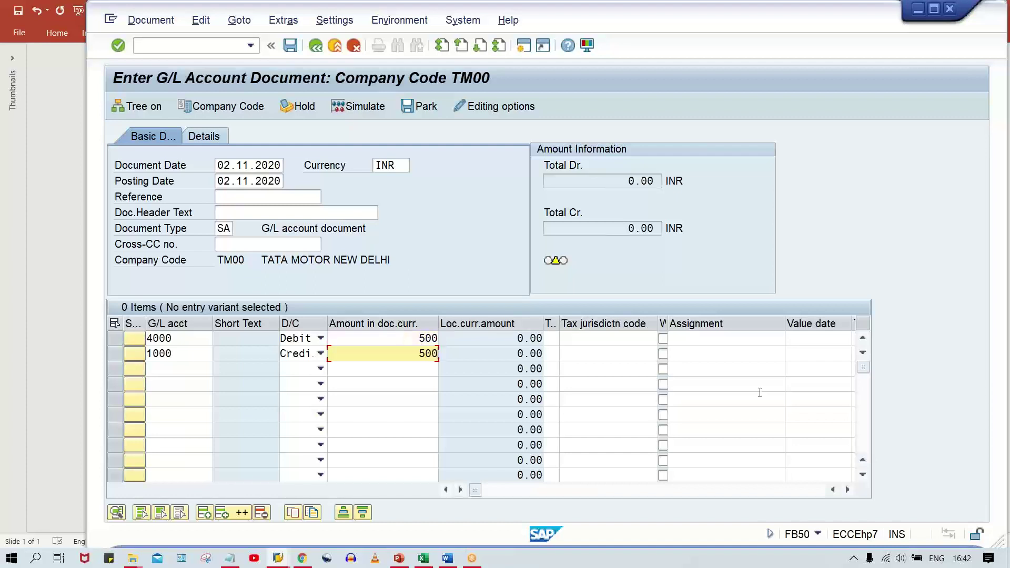
click(424, 371)
key(Return)
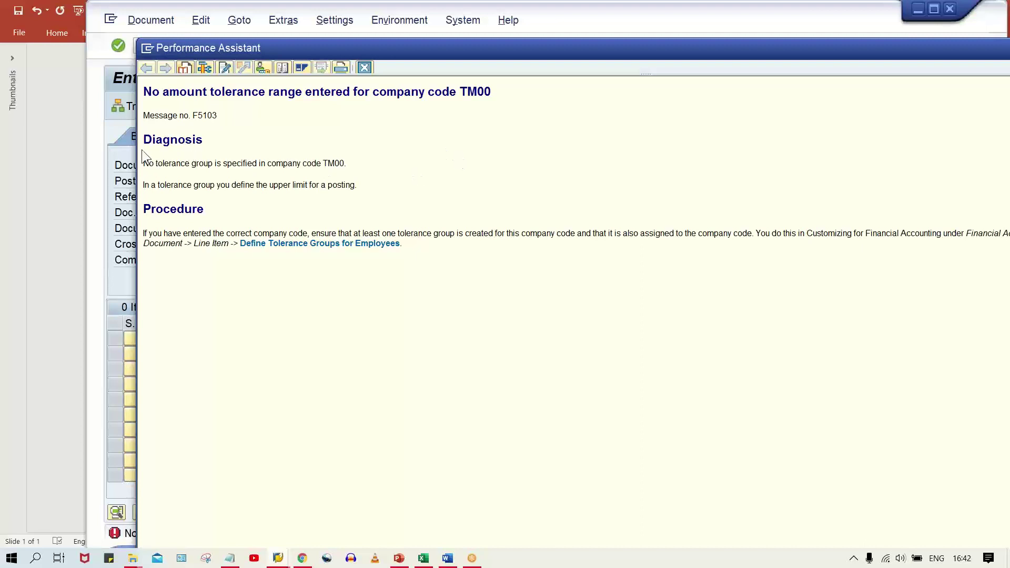
Read the message title, diagnosis and procedure in the long text of error F5103.
drag(225, 111, 175, 95)
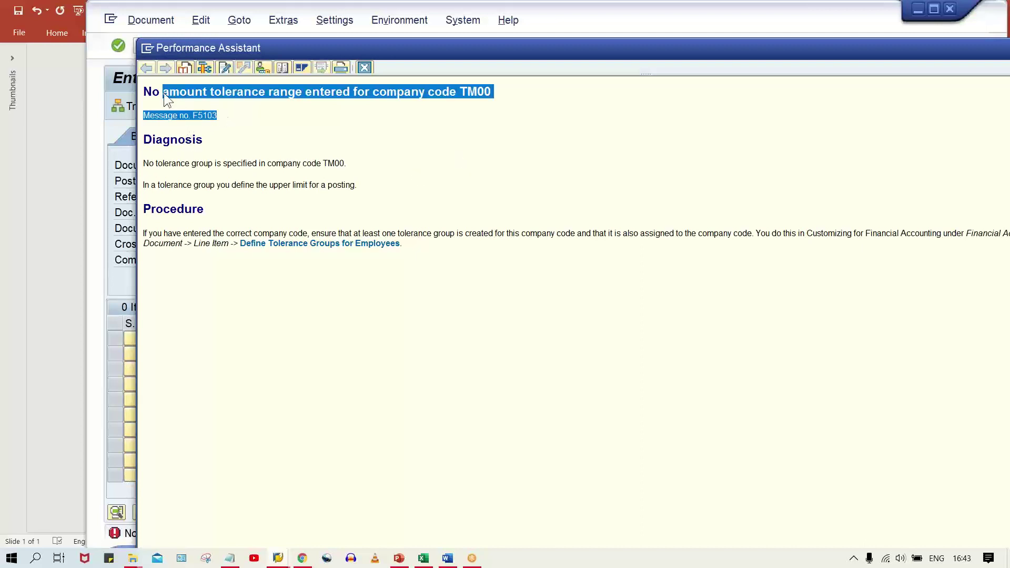
click(226, 118)
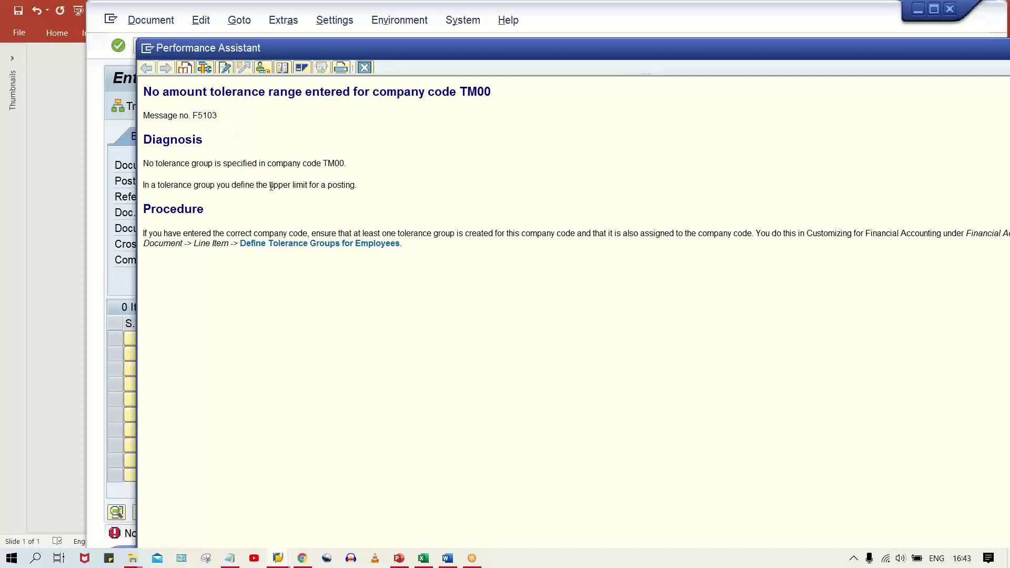
drag(141, 138, 341, 195)
click(210, 213)
drag(147, 212, 208, 212)
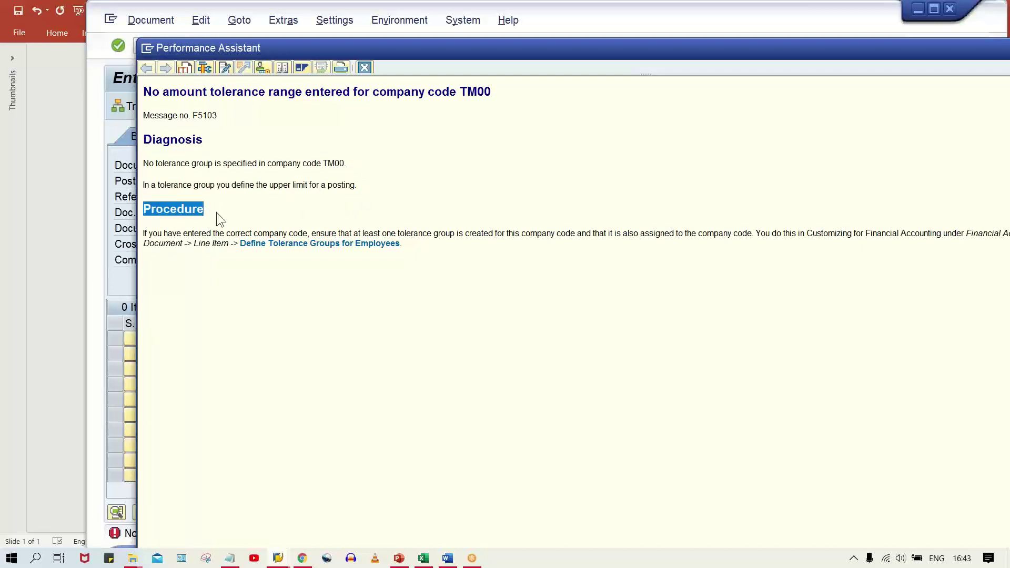
click(247, 225)
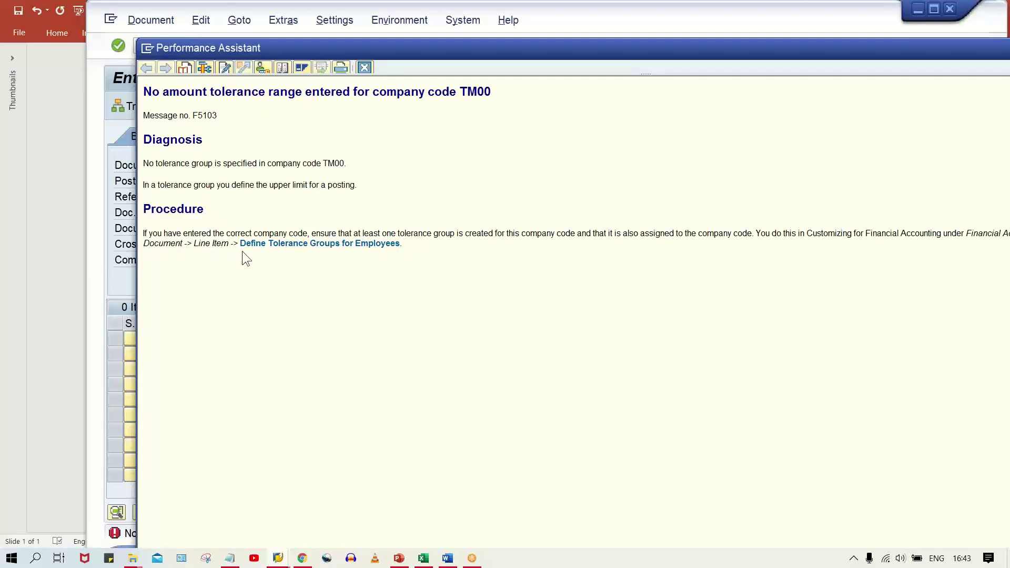
Follow the error help's link to the customizing guide and execute Define Tolerance Groups for Employees.
click(369, 247)
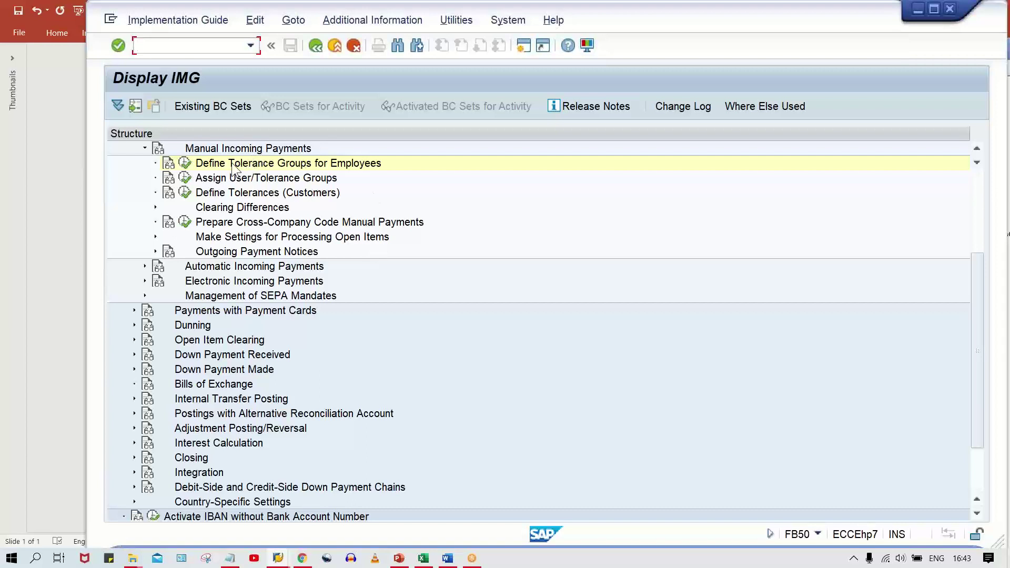
click(264, 163)
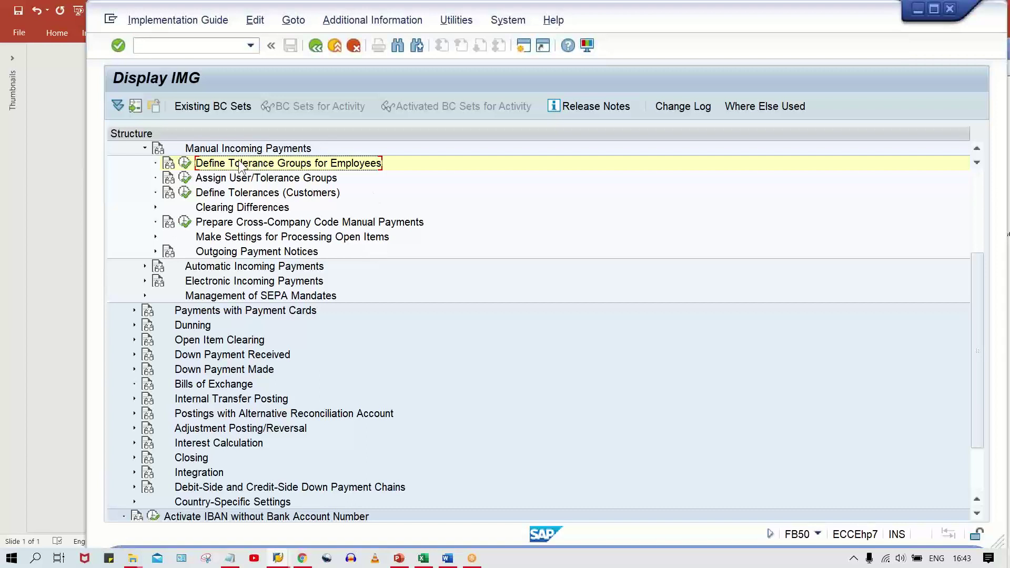
click(185, 164)
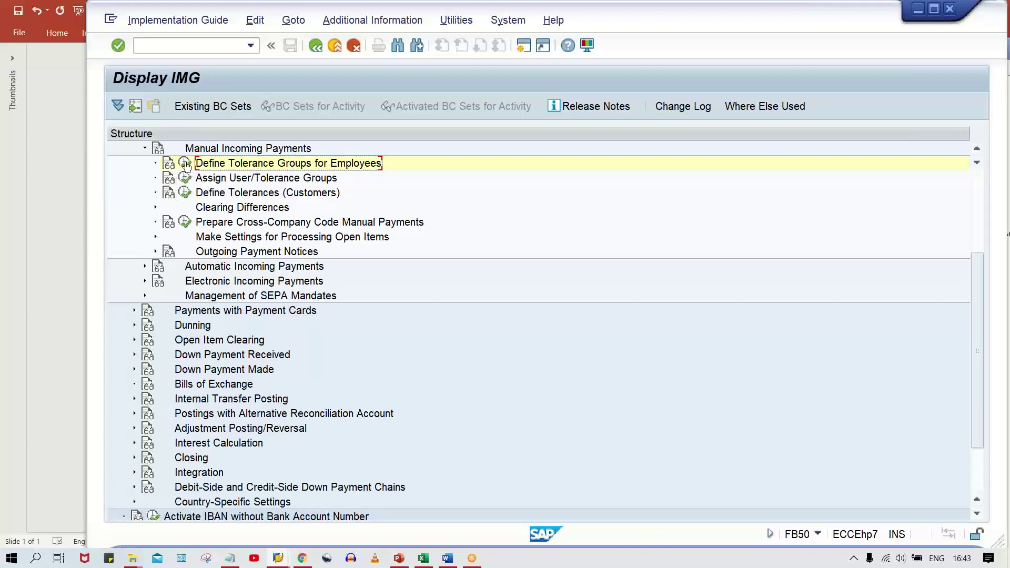
Look up company code TM00 in the list of FI tolerance groups for users.
click(305, 450)
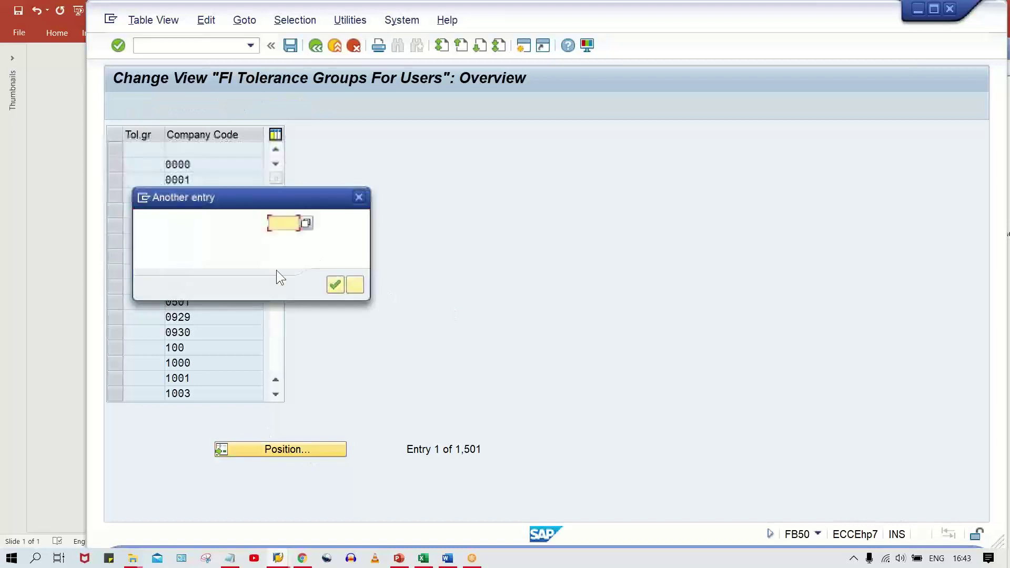
click(274, 237)
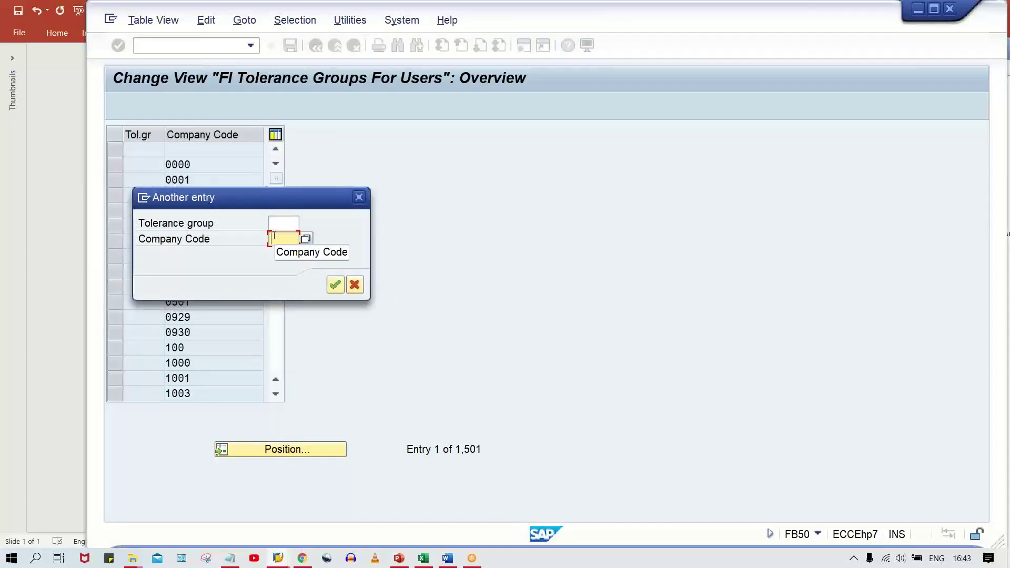
text(TM00)
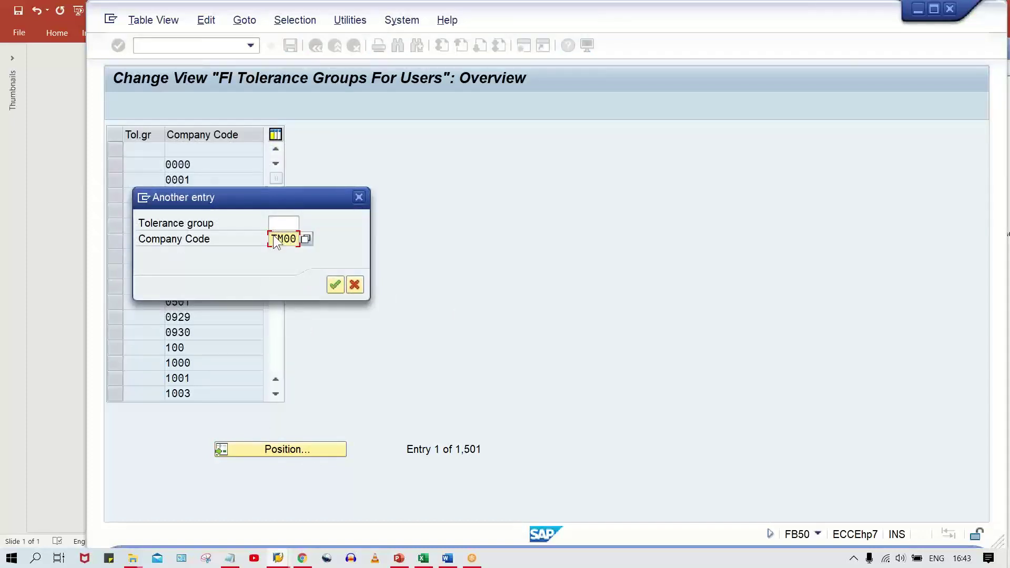
key(Return)
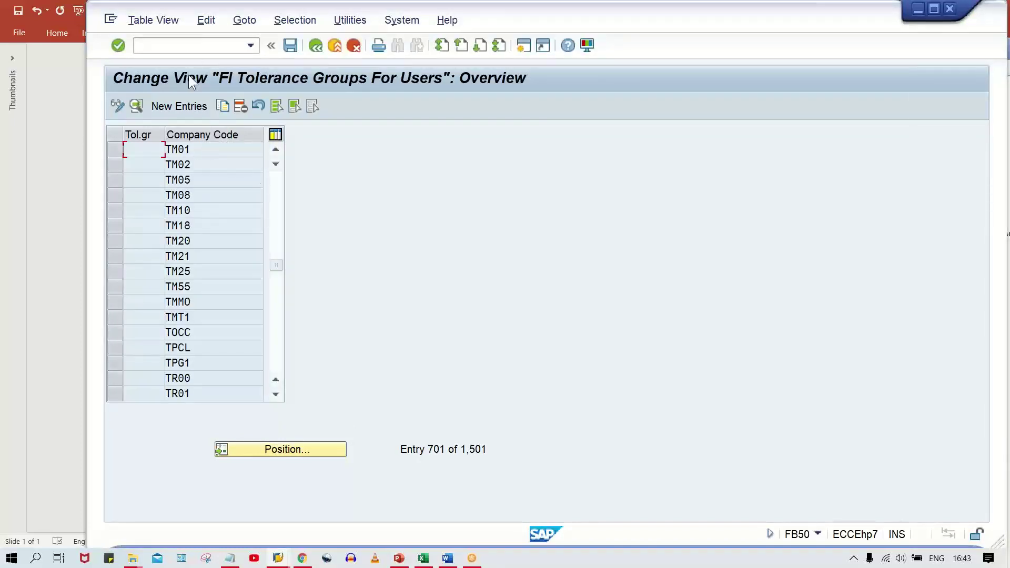
Start a new tolerance group entry for company code TM00 with the Group field left blank.
click(179, 106)
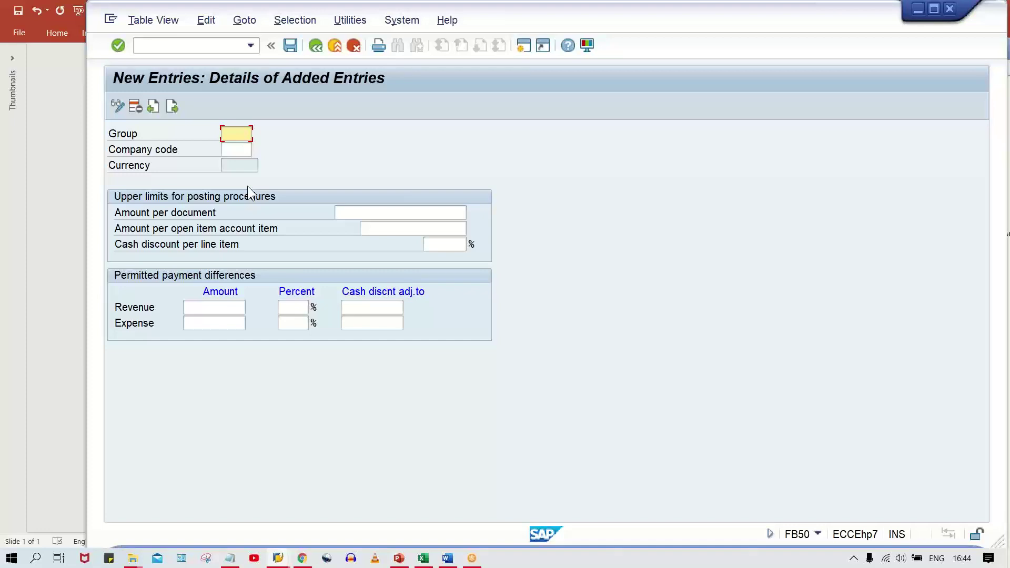
text(TM00)
key(Tab)
text(TM00)
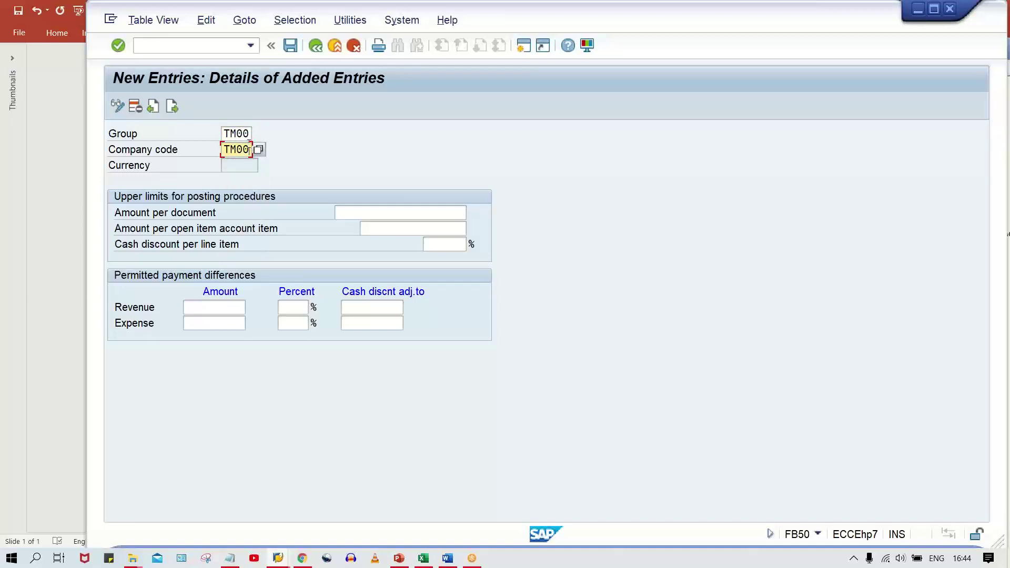
click(249, 133)
drag(250, 134, 202, 129)
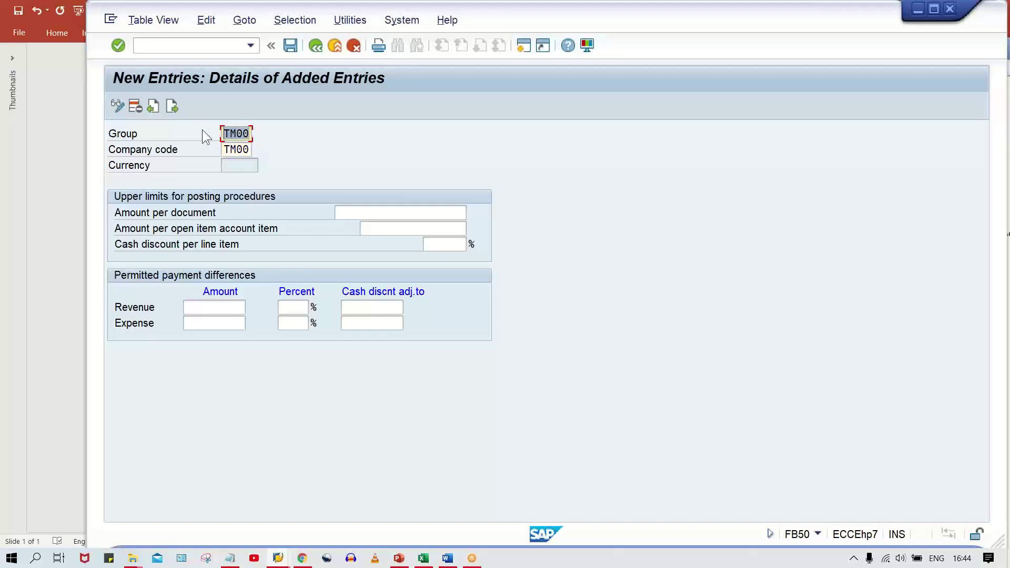
key(BackSpace)
click(448, 173)
click(246, 149)
click(403, 228)
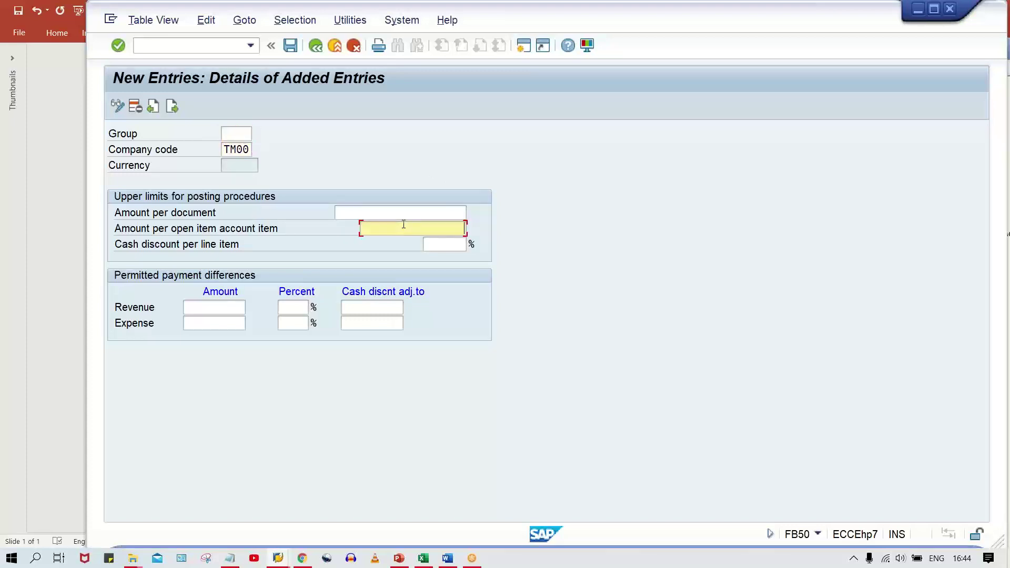
click(404, 213)
click(411, 223)
click(412, 229)
click(412, 236)
click(421, 243)
click(445, 244)
click(448, 244)
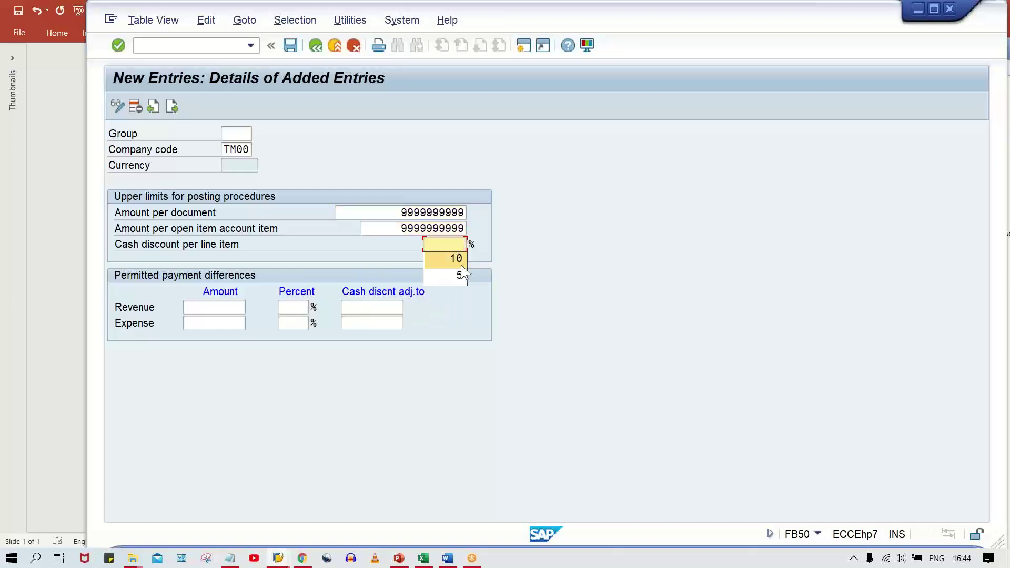
Set the permitted payment difference amounts to 100 for both revenue and expense.
click(225, 307)
click(227, 322)
click(214, 323)
click(228, 337)
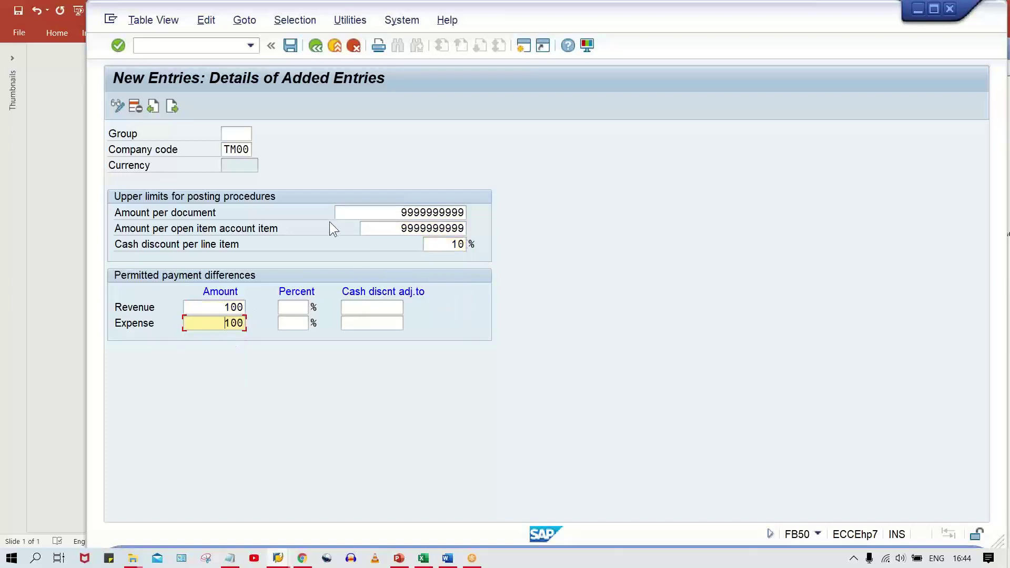
Re-enter company code TM00 with a blank group, then save the tolerance group and accept the customizing request.
click(238, 138)
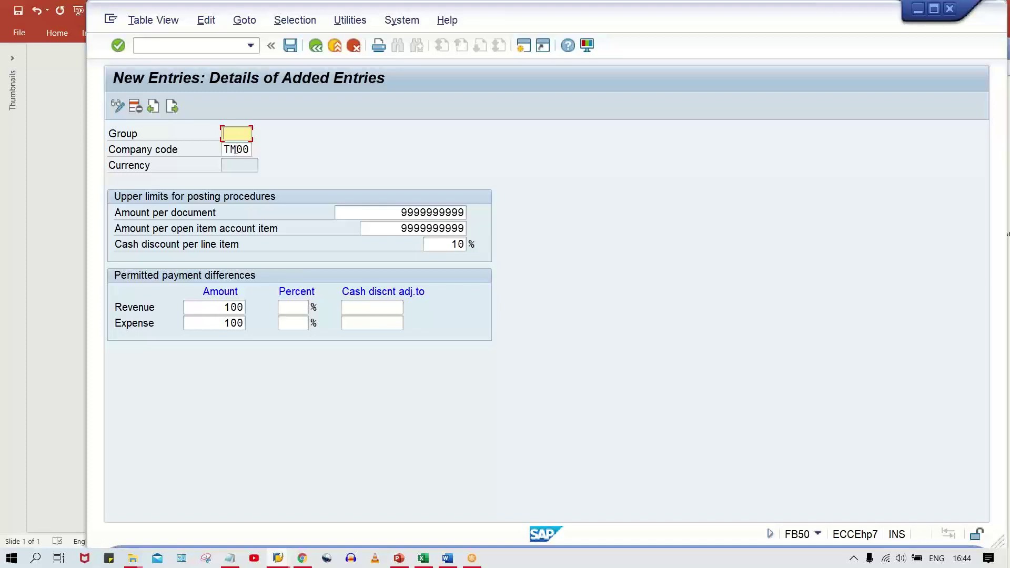
click(235, 150)
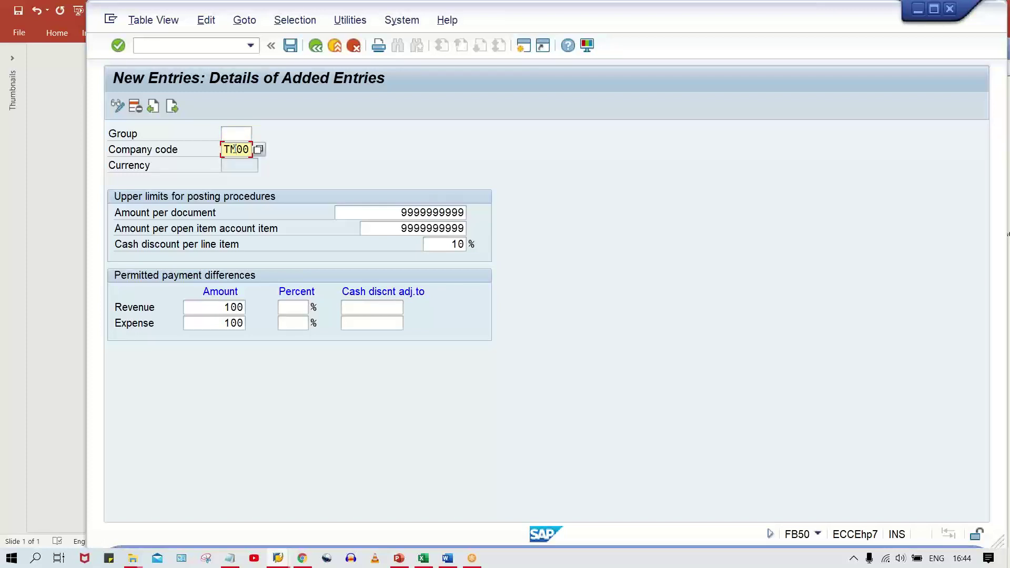
text(TM00)
click(232, 135)
key(Return)
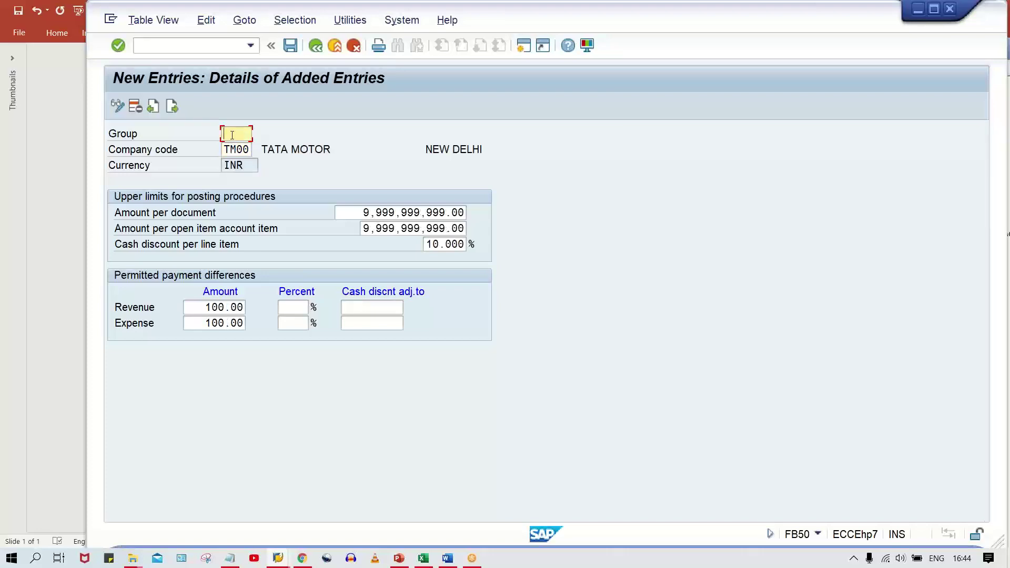
key(ctrl+s)
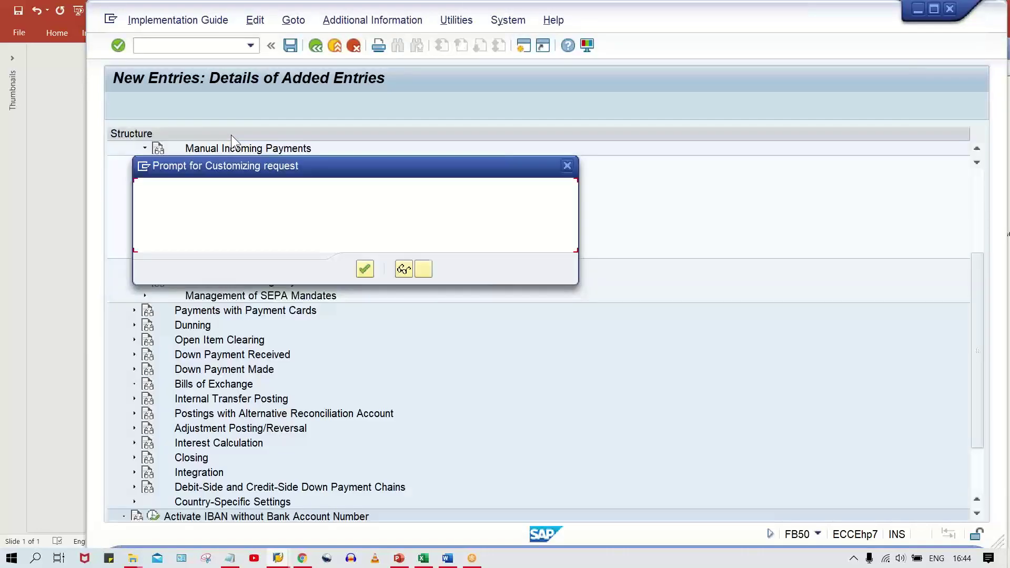
key(Return)
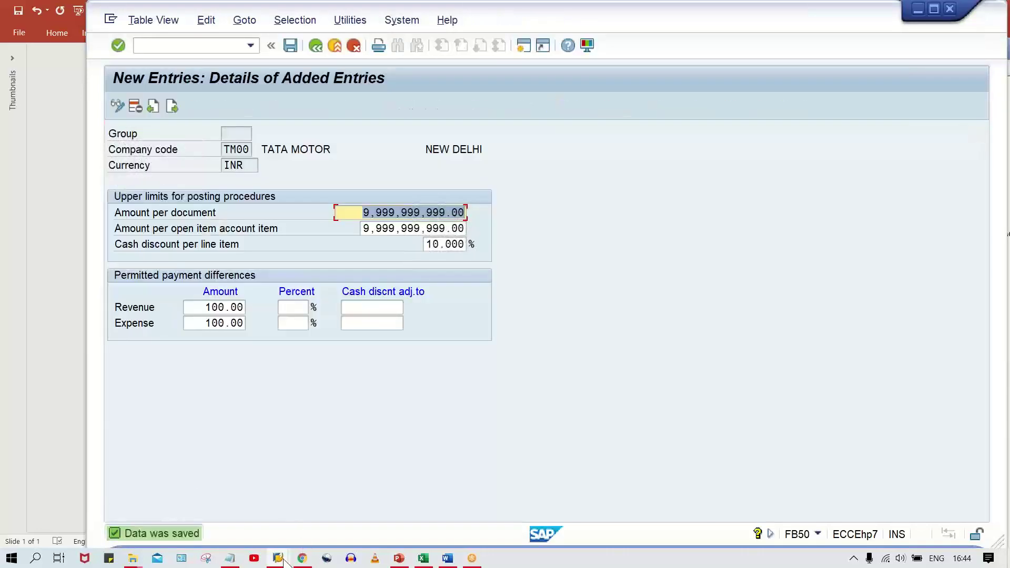
Leave the tolerance group customizing and close the error help to return to the G/L document entry.
mouse_move(278, 558)
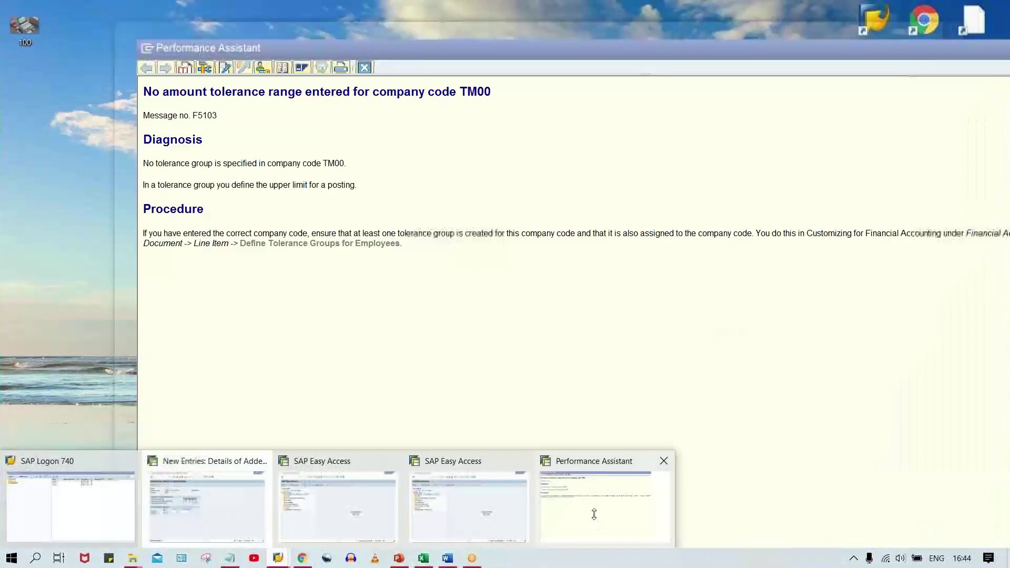
click(595, 513)
key(alt+Tab)
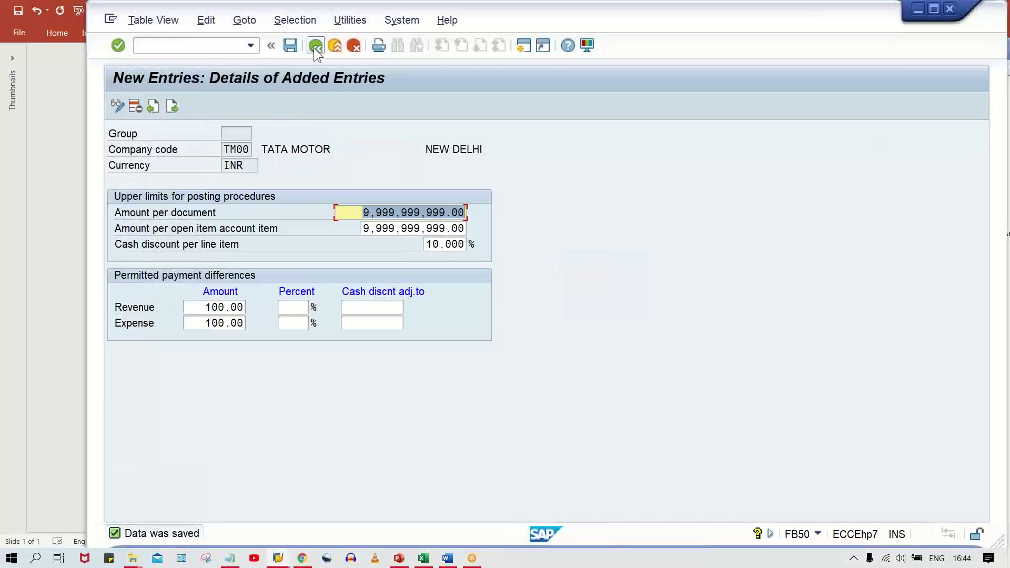
click(315, 47)
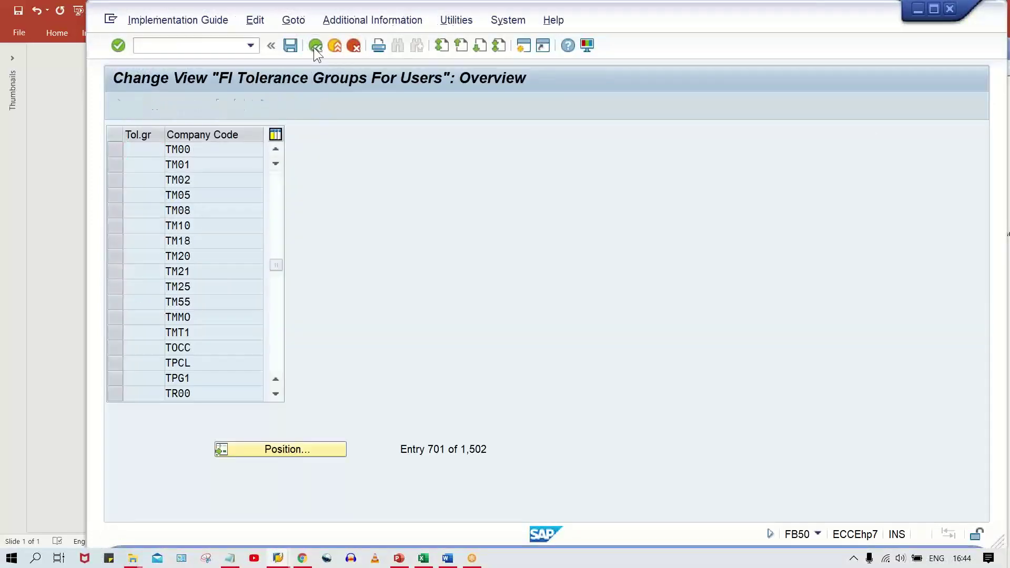
click(314, 47)
key(alt+Tab)
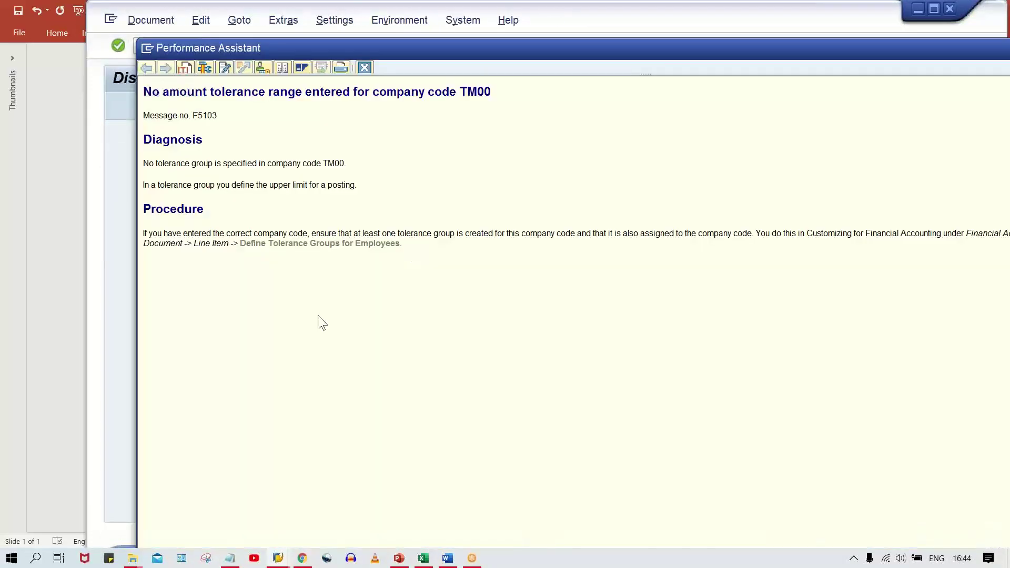
click(367, 70)
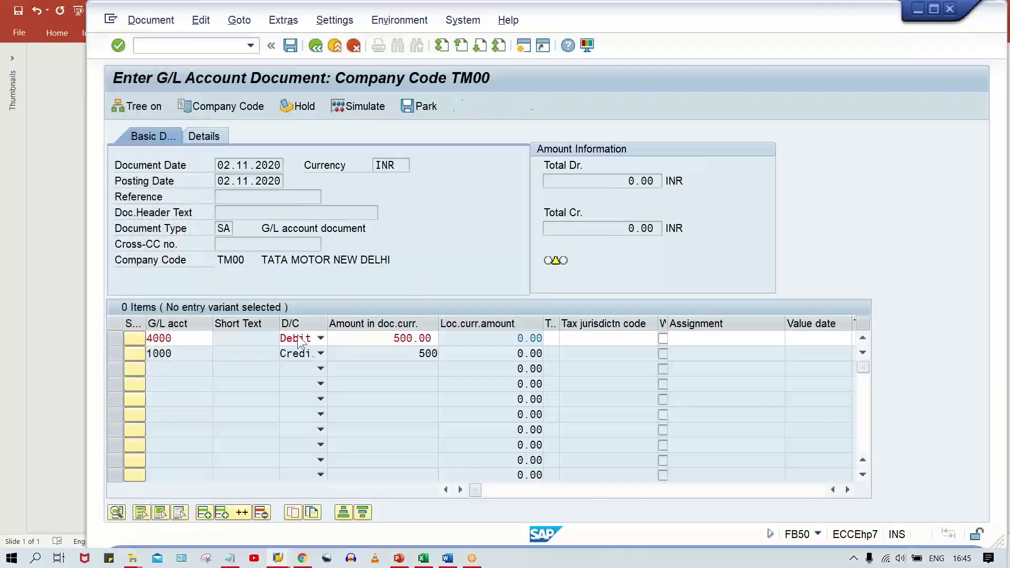
Validate the line items debiting account 4000 and crediting account 1000 with 500 INR each, and post the G/L document.
click(357, 340)
key(Return)
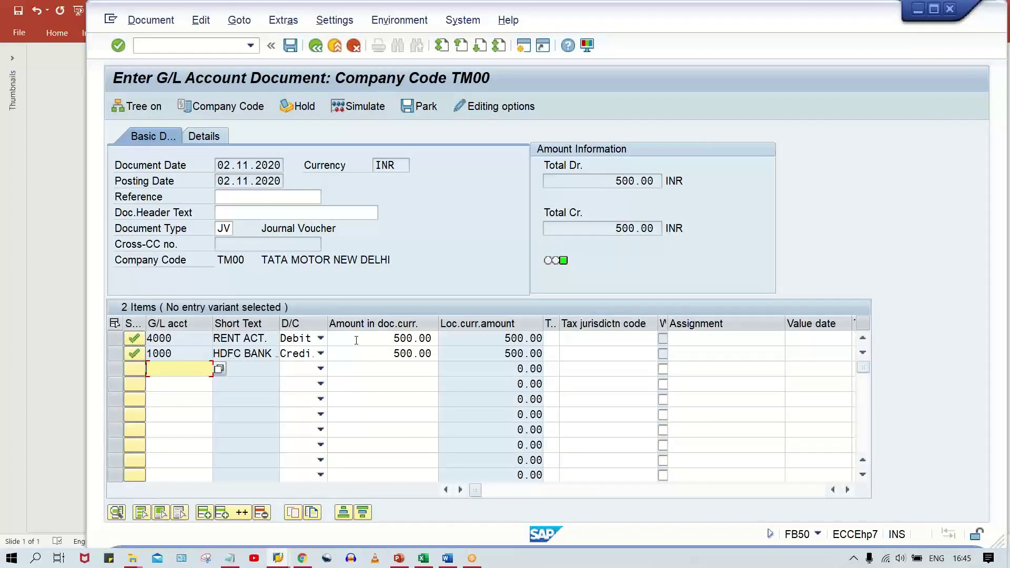
key(Return)
key(ctrl+s)
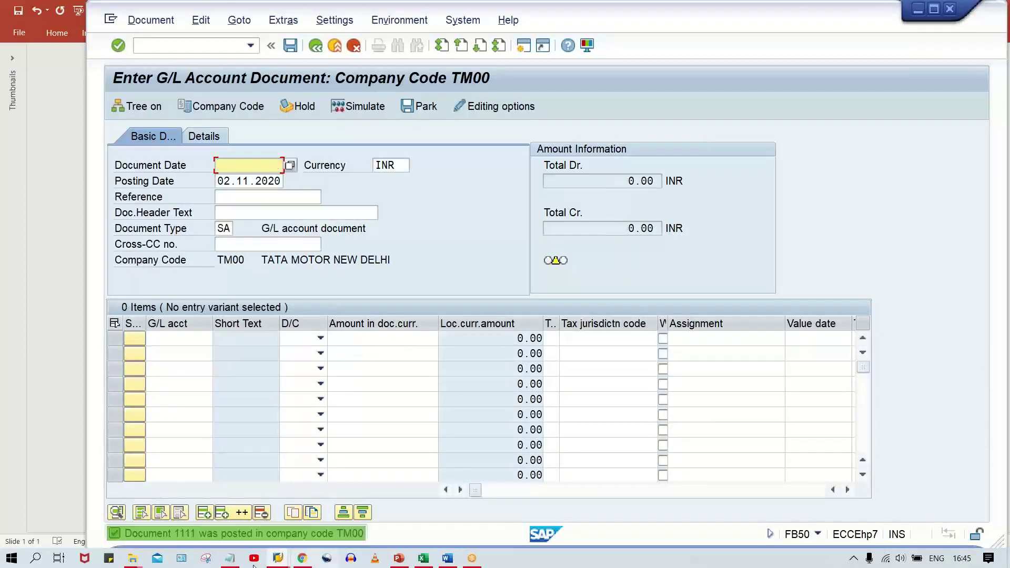
click(377, 340)
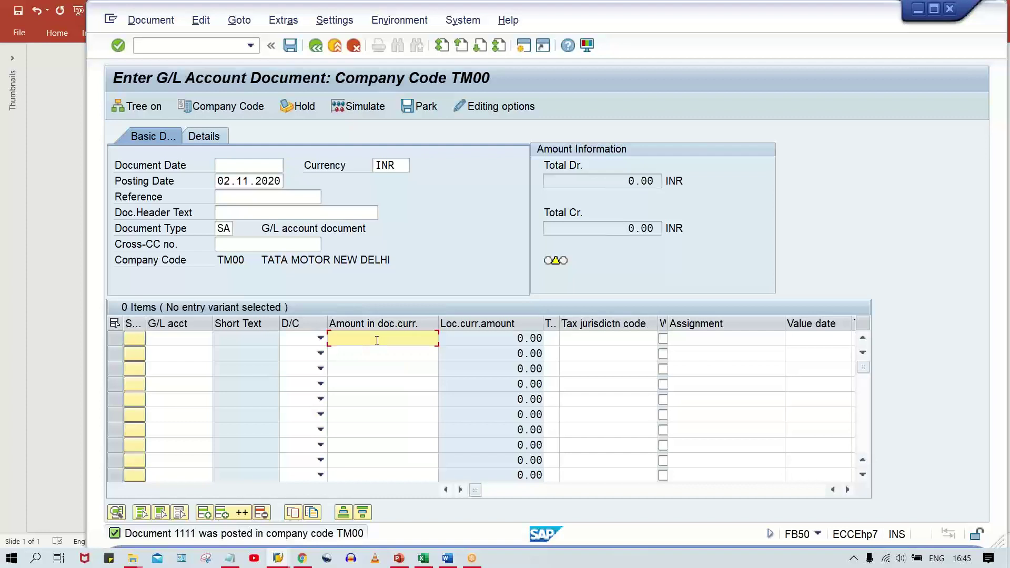
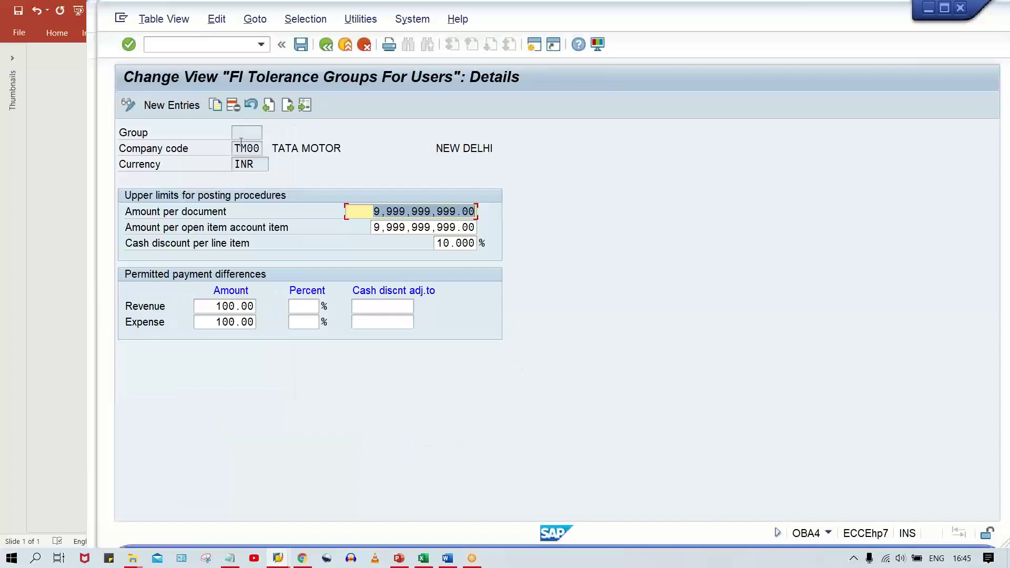
Delete the blank-group tolerance entry for company code TM00 and save the deletion, accepting the customizing request.
click(239, 134)
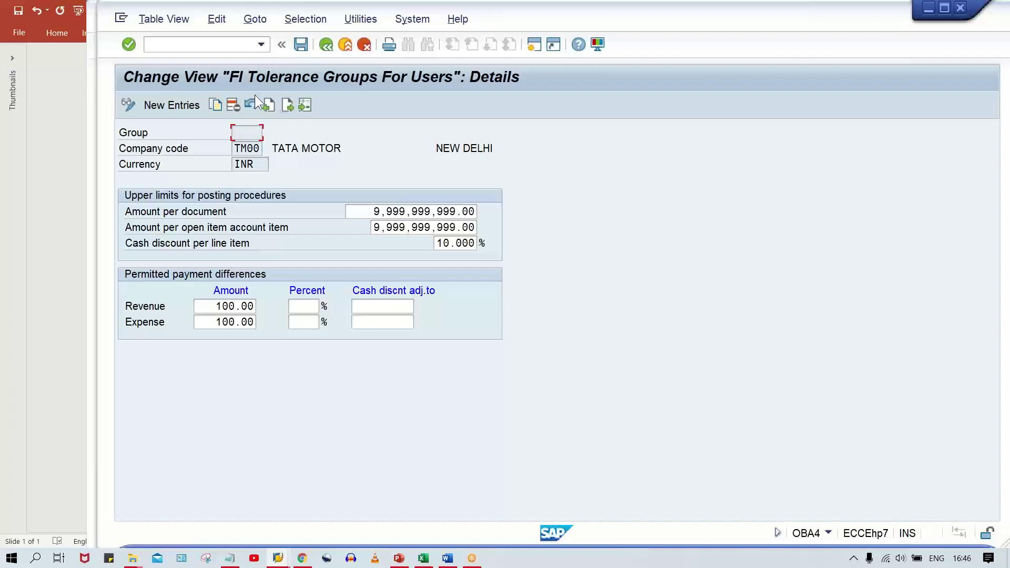
click(233, 106)
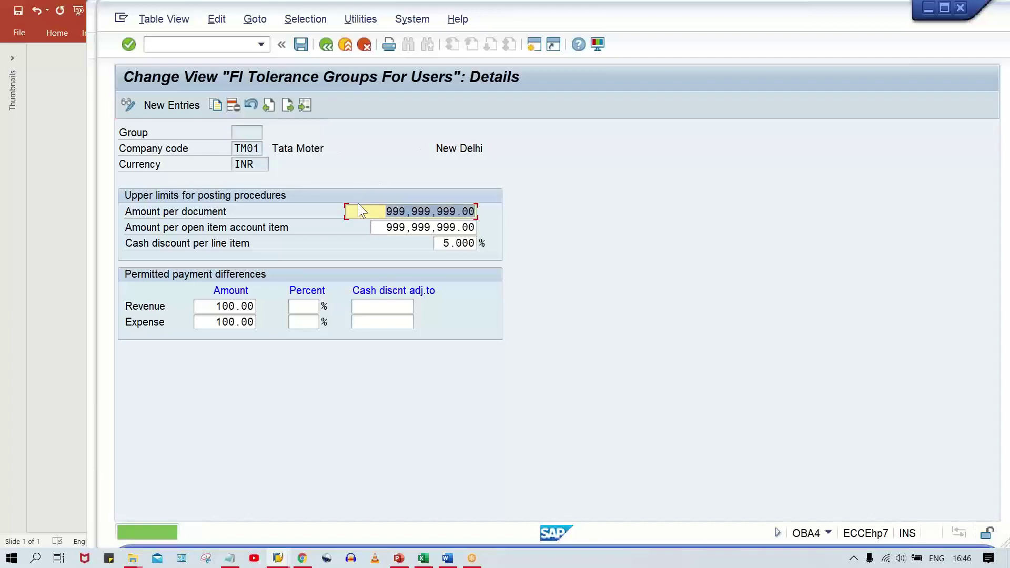
key(ctrl+s)
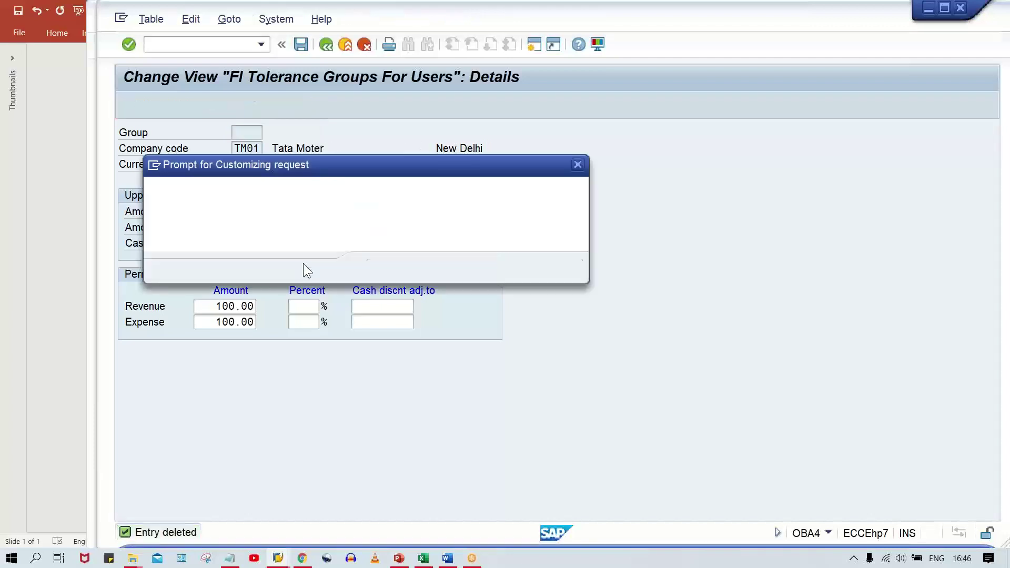
key(Return)
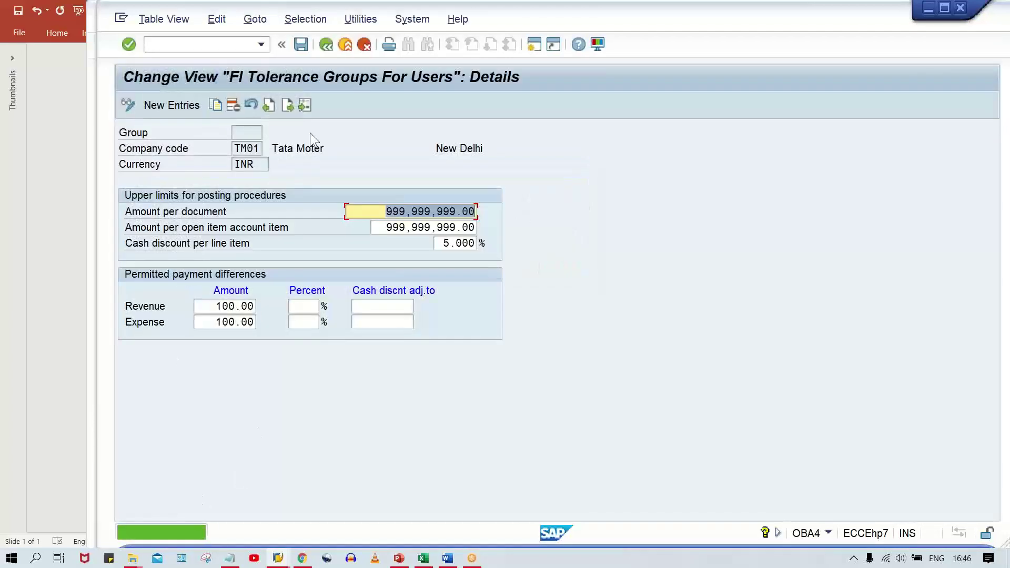
click(327, 46)
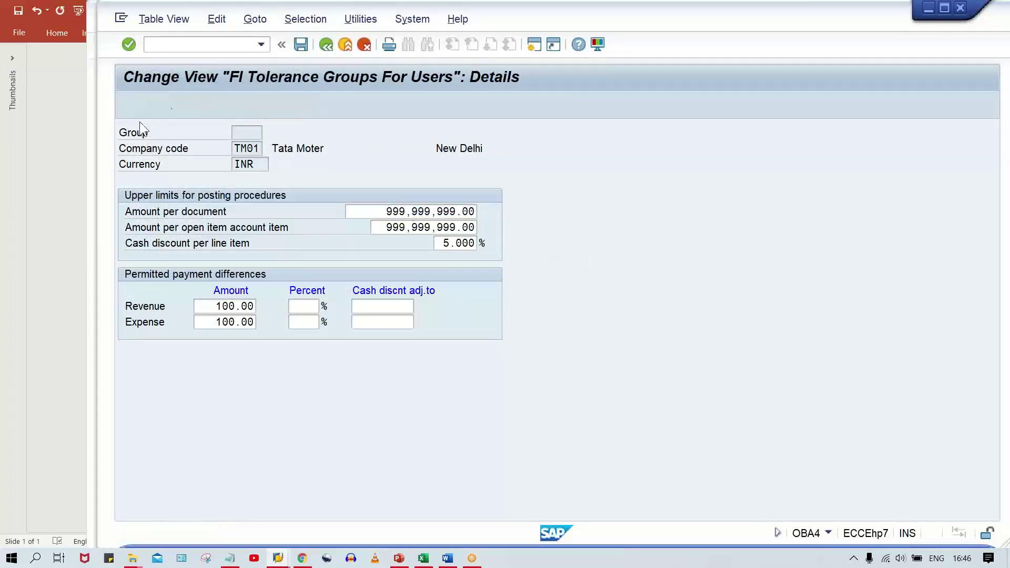
Create a new tolerance group entry with group TM00 and company code TM00.
click(187, 106)
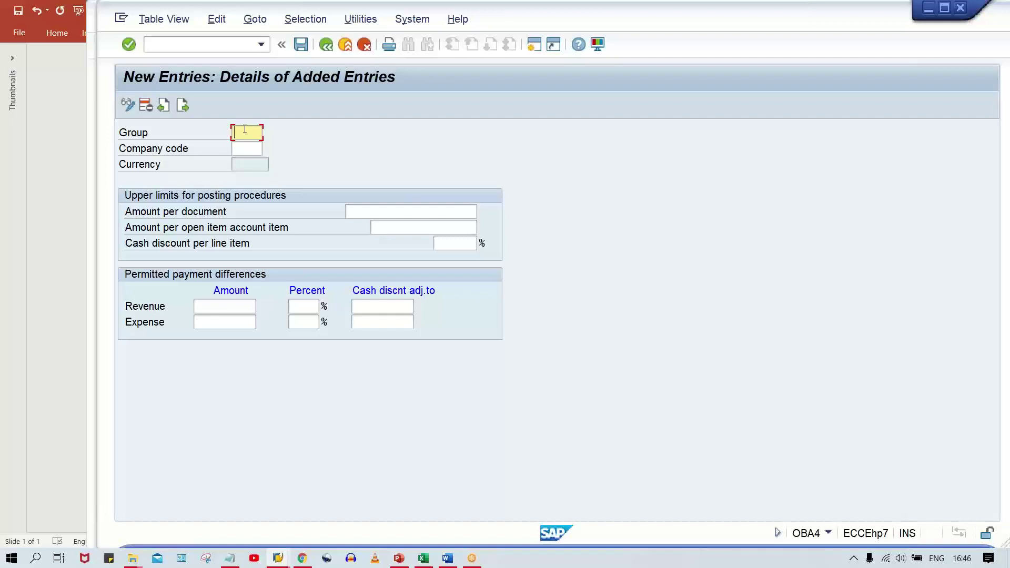
click(245, 129)
key(Down)
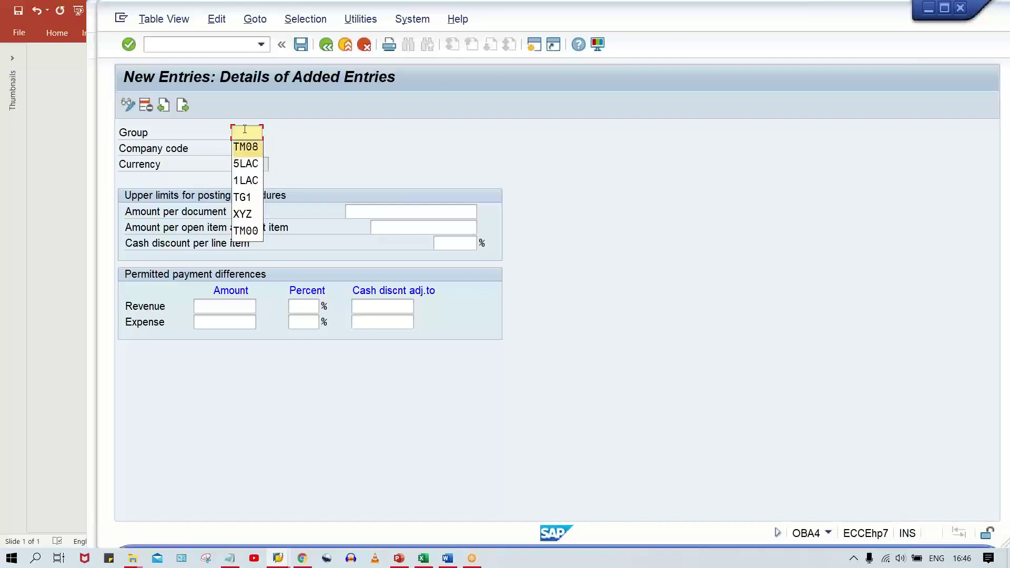
text(TM00)
key(Tab)
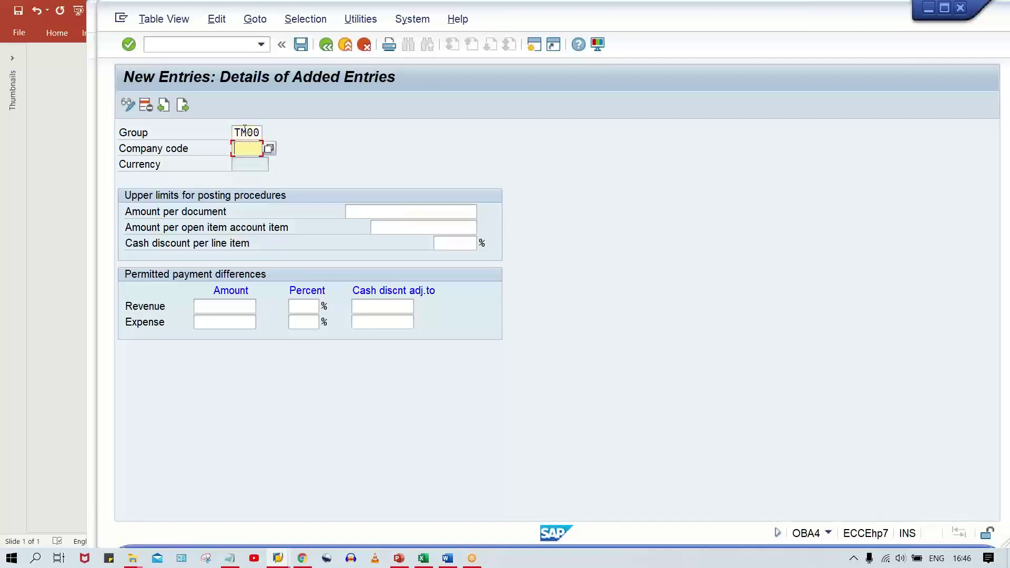
text(T)
key(Down)
key(Return)
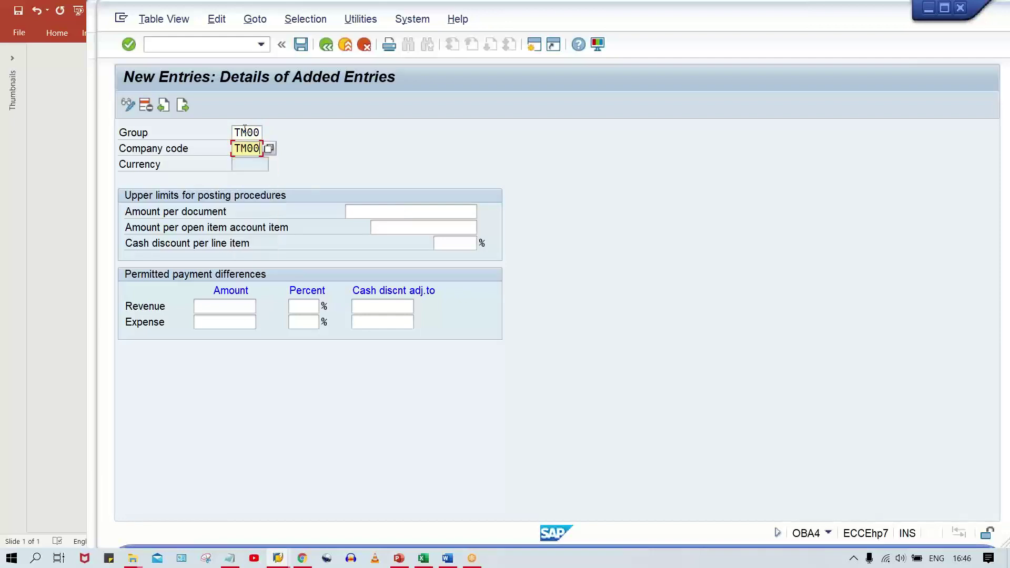
key(Tab)
text(9999999999)
key(Tab)
key(Down)
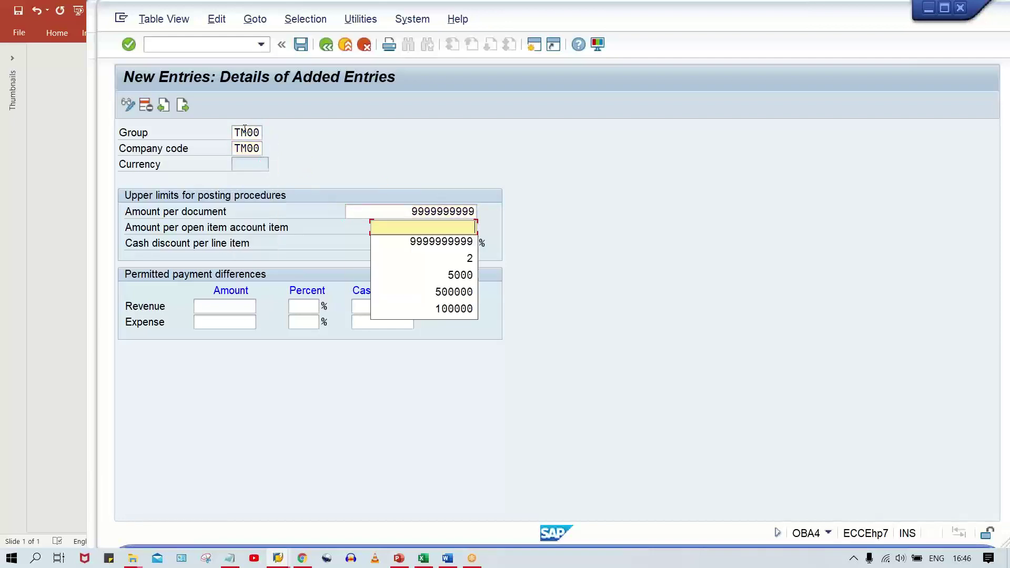
key(Return)
key(Tab)
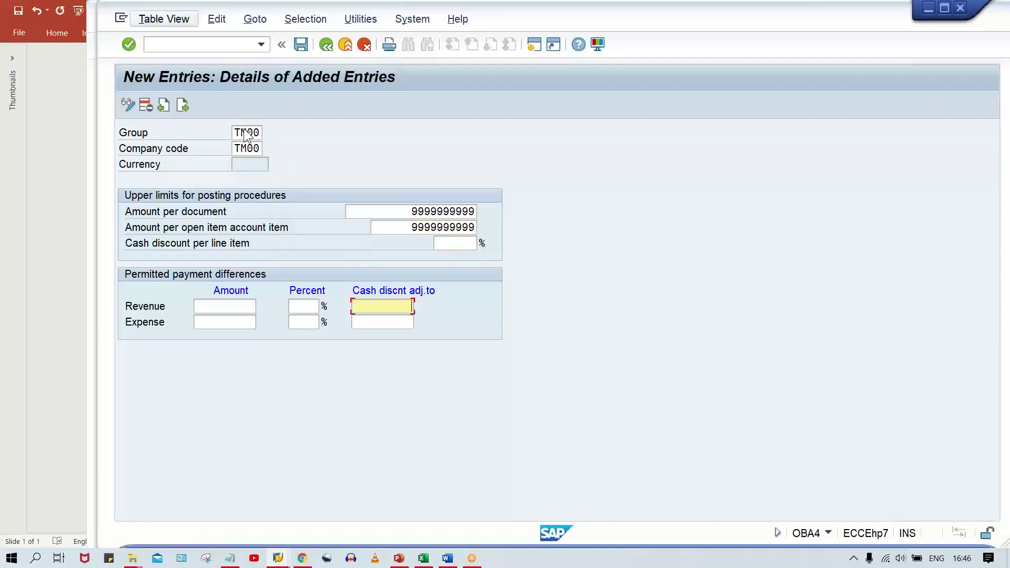
click(443, 243)
click(452, 256)
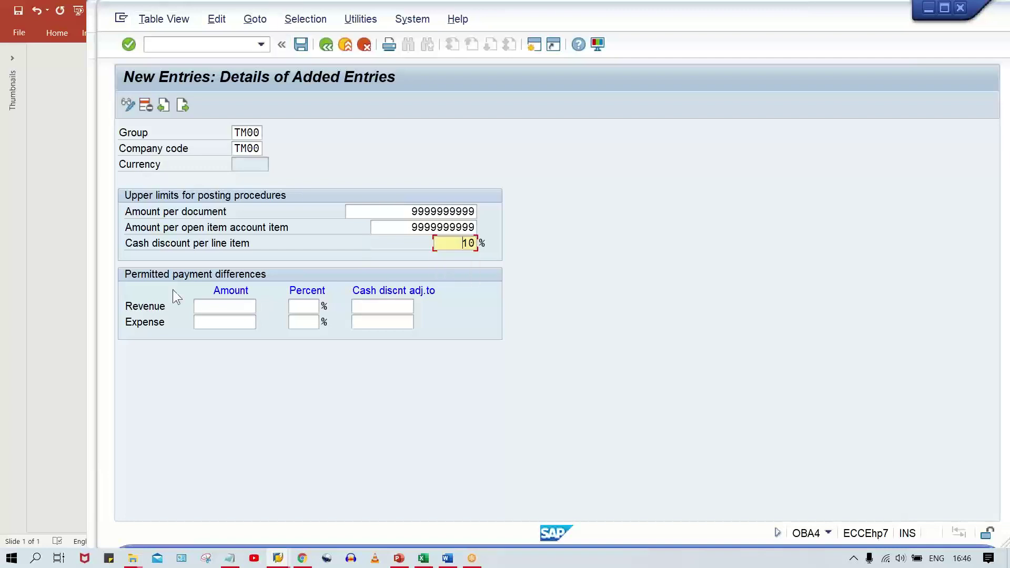
Set the permitted payment differences to 100 for revenue and expense, and save tolerance group TM00.
click(224, 306)
click(225, 322)
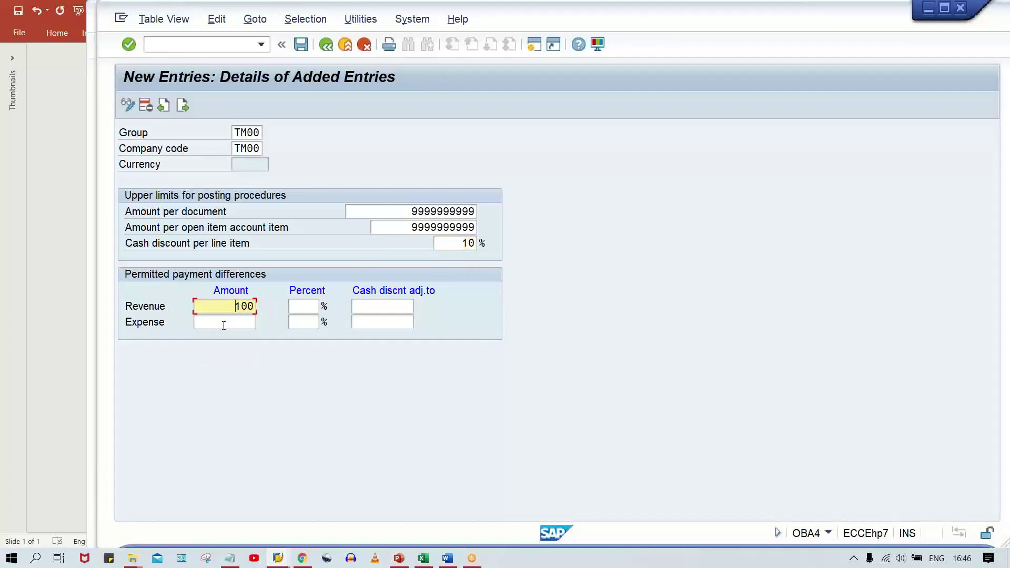
click(225, 322)
click(232, 342)
key(ctrl+s)
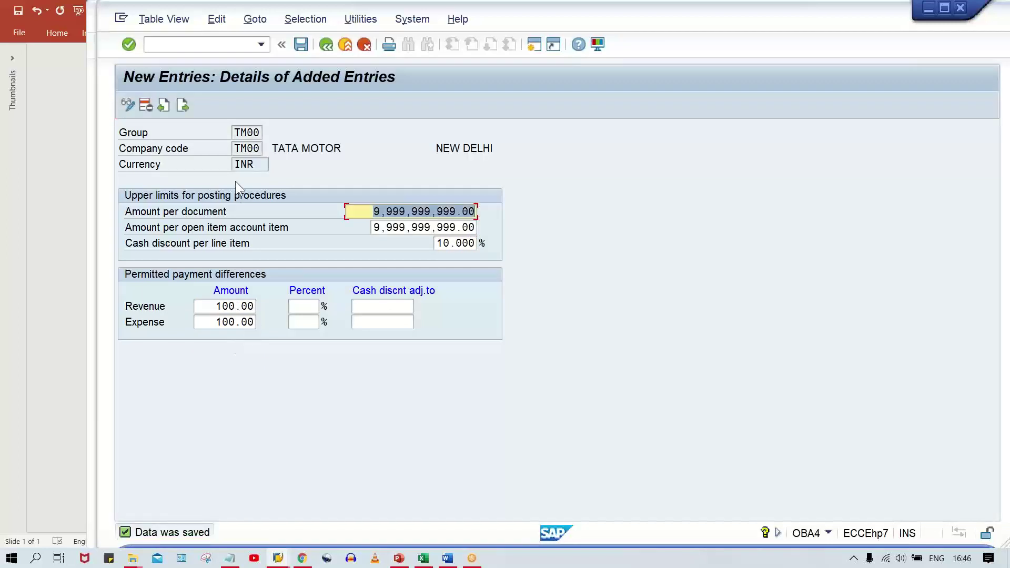
click(236, 149)
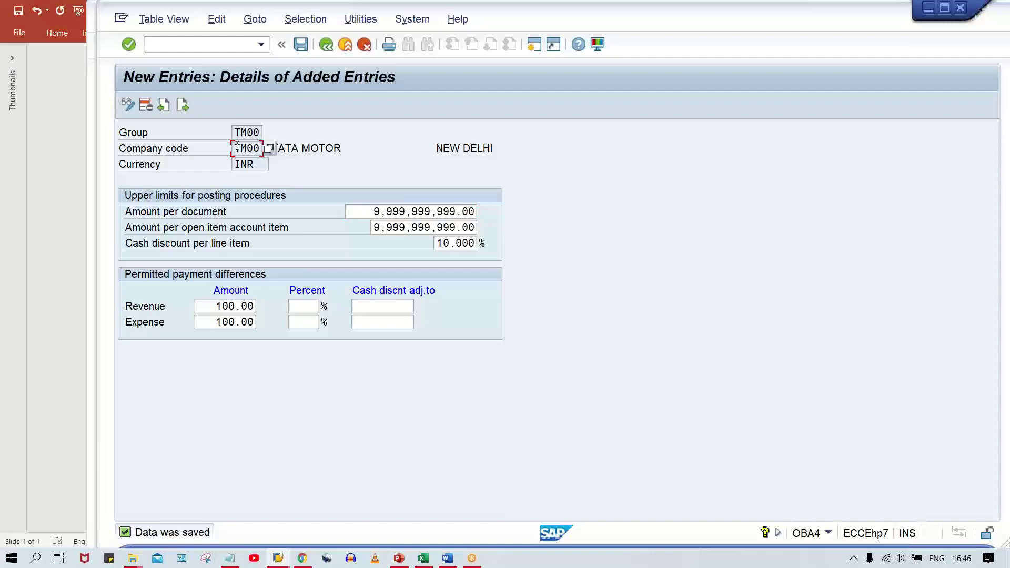
Return to the G/L document entry session and set the document date to 02.11.2020.
click(277, 557)
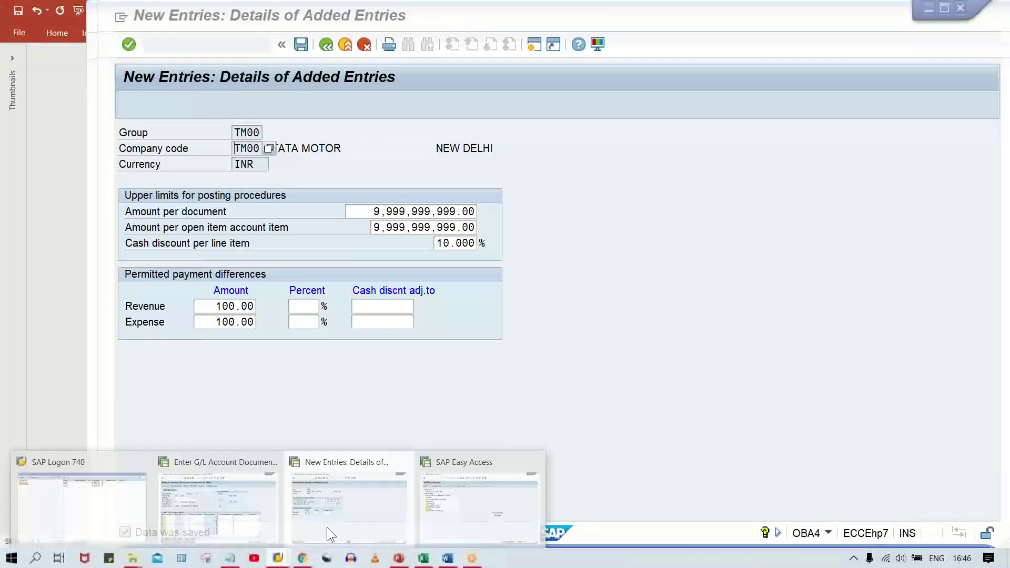
click(230, 524)
click(243, 165)
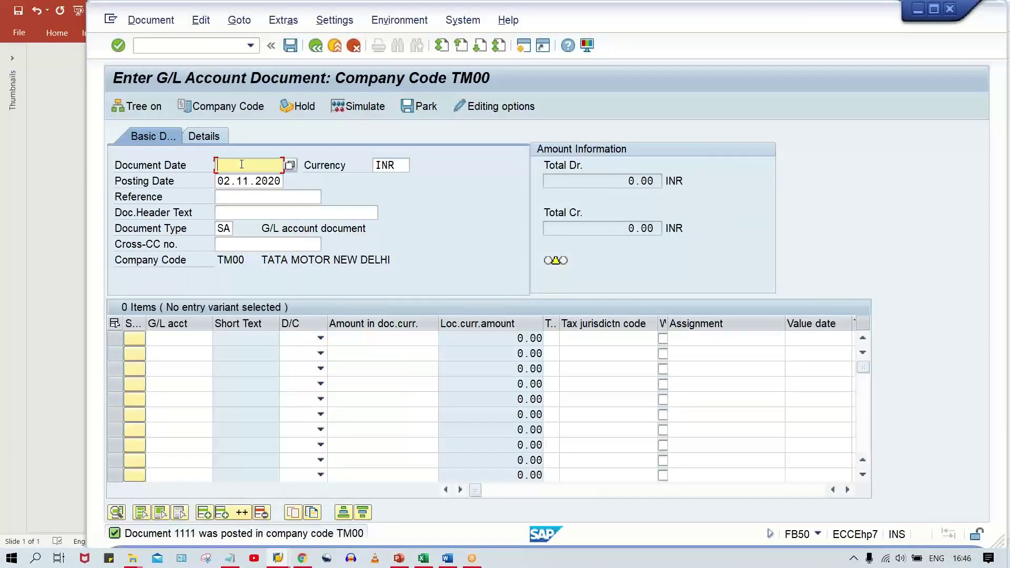
click(248, 180)
click(199, 337)
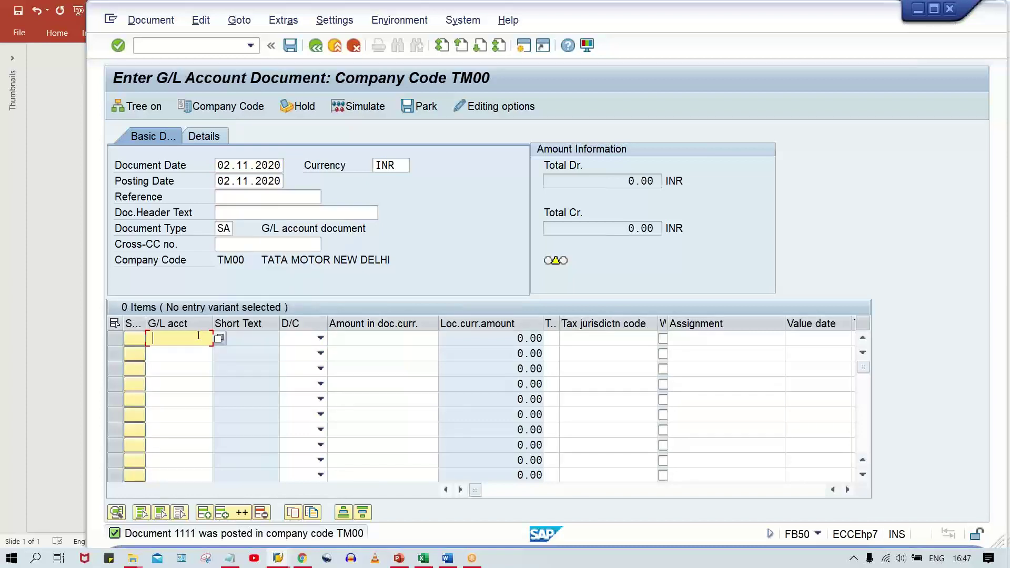
Enter G/L account 4000 in the first line item and 1000 in the second.
click(198, 336)
key(Down)
key(Return)
key(Down)
text(1000)
key(Tab)
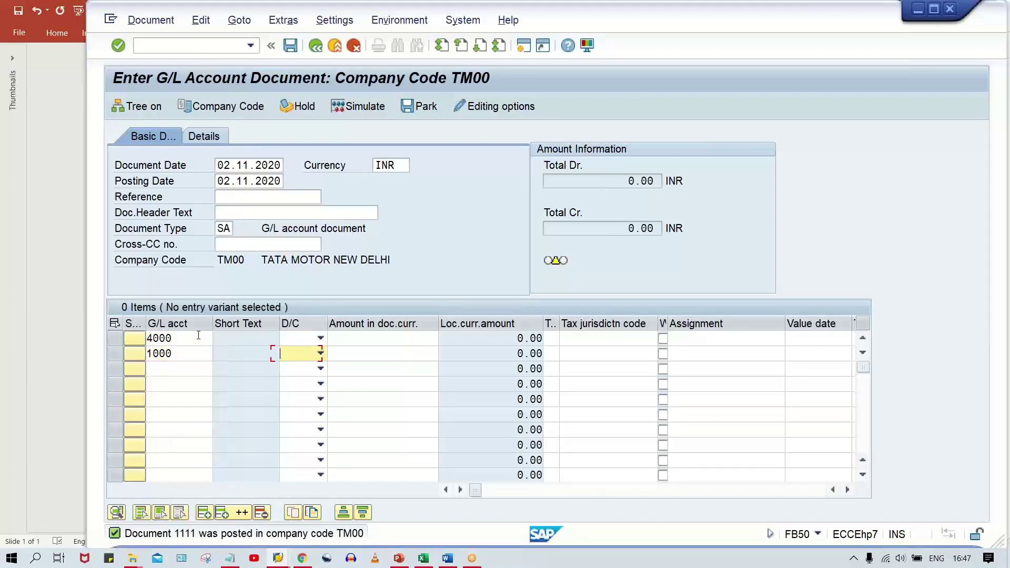
Mark account 4000 as credit and account 1000 as debit, enter 500 for each, and validate the line items.
key(d)
key(Up)
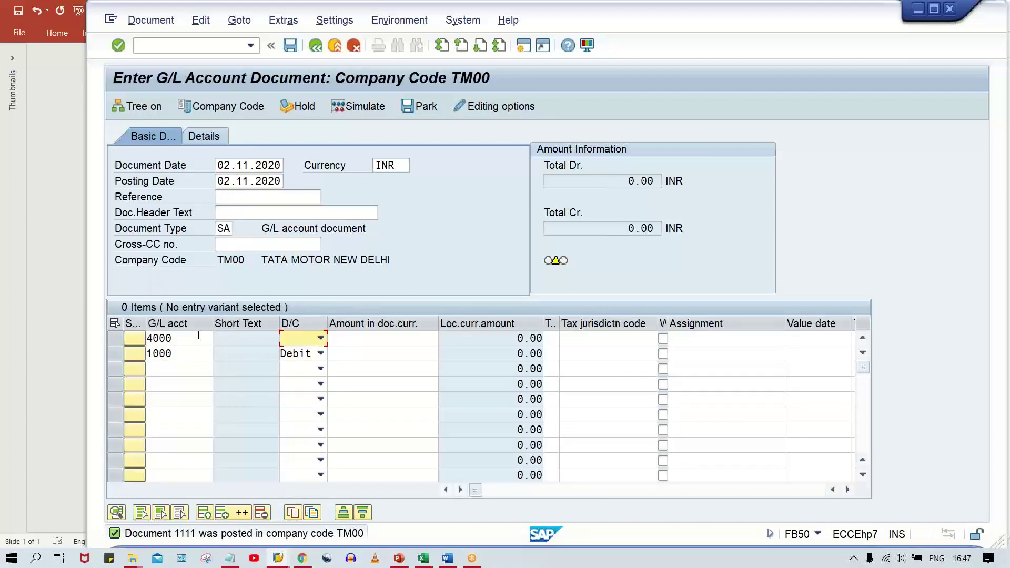
key(c)
key(Tab)
text(500)
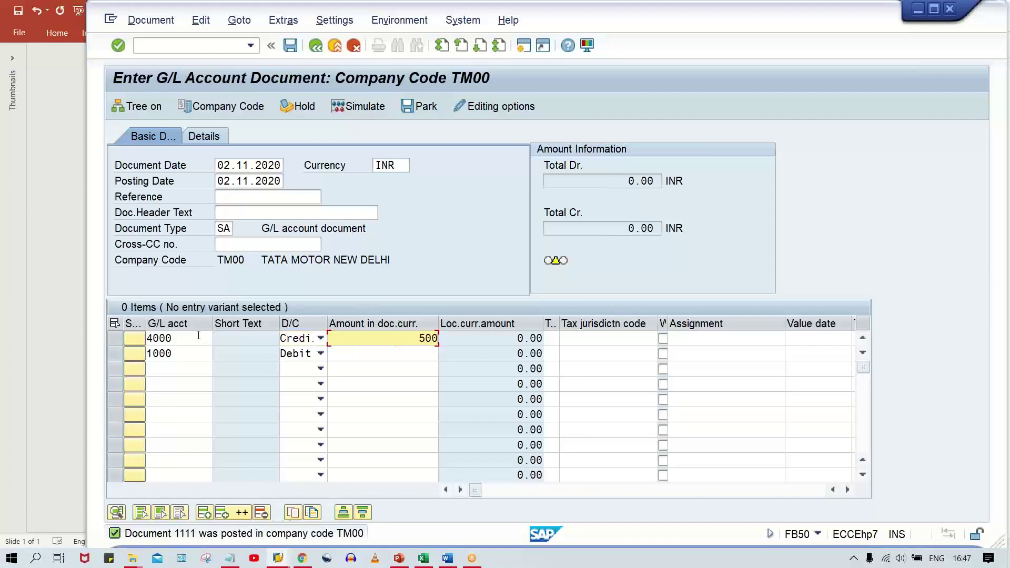
key(Down)
text(500)
key(Return)
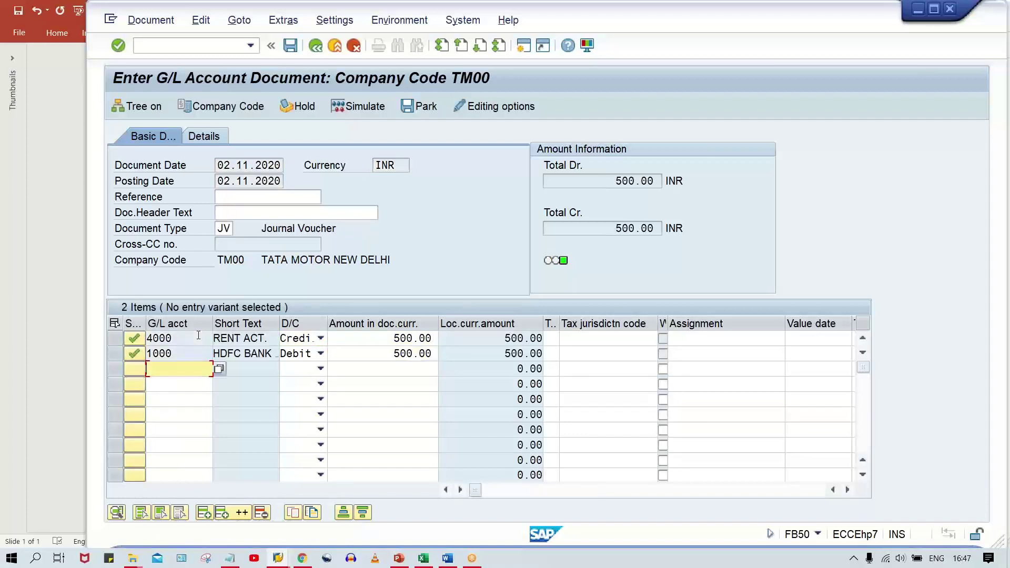
Discard the draft document by restarting the transaction with /NFB50, and set the document date to 02.11.2020.
click(206, 53)
text(/N)
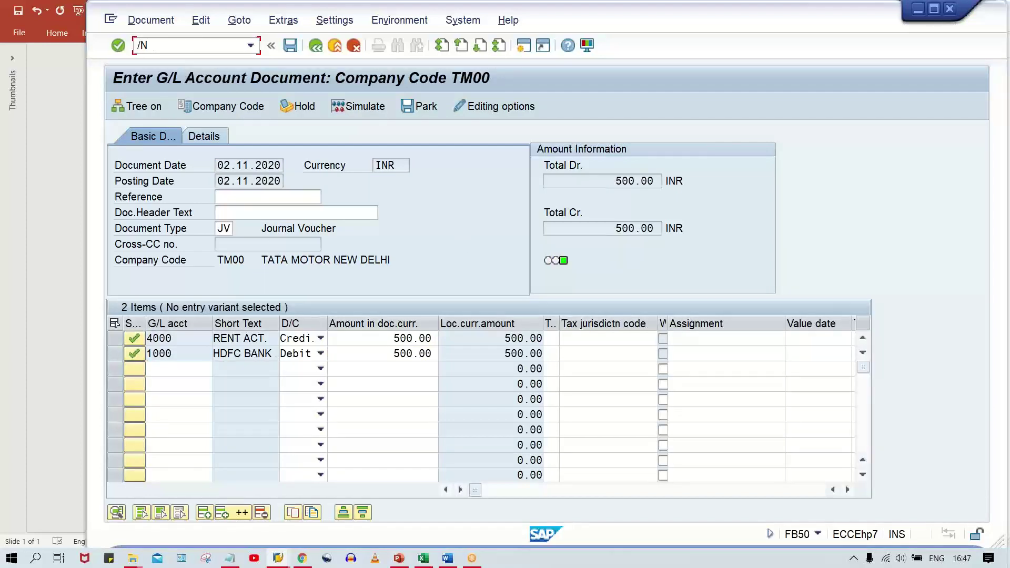
text(FB50)
key(Return)
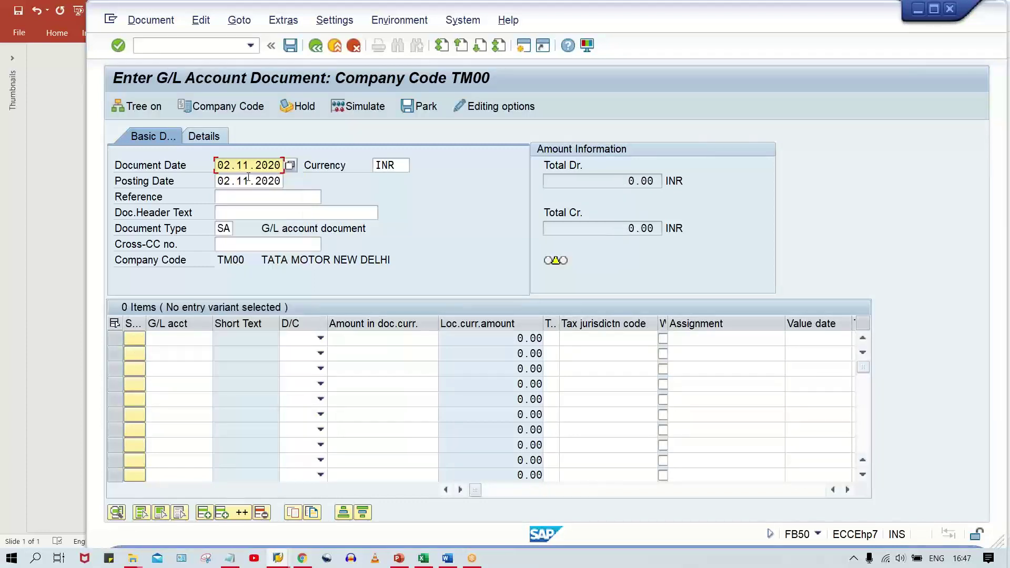
Enter line items for G/L account 1000 as credit and account 4000 as debit.
click(166, 337)
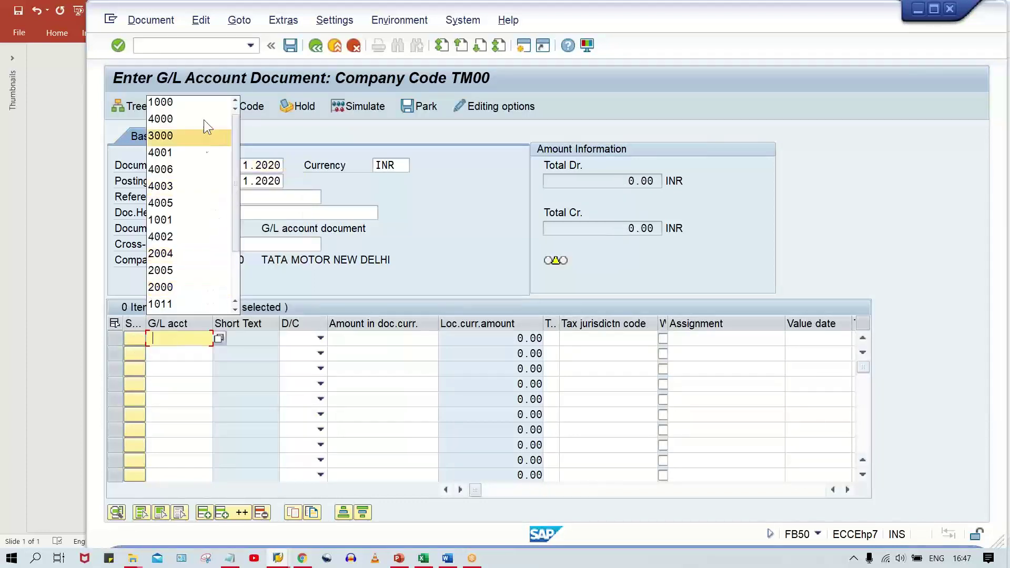
click(198, 100)
click(167, 352)
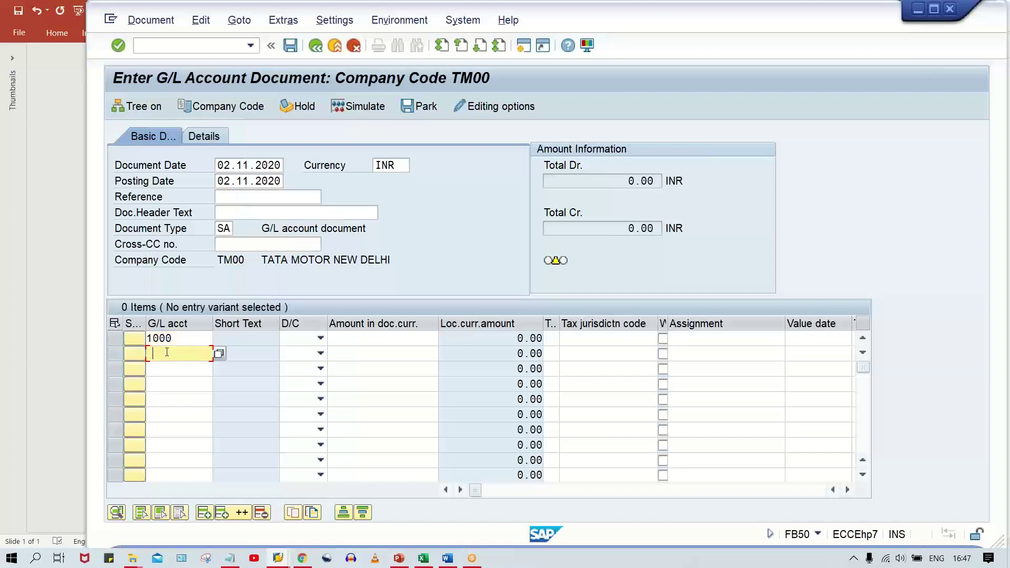
click(177, 134)
click(298, 337)
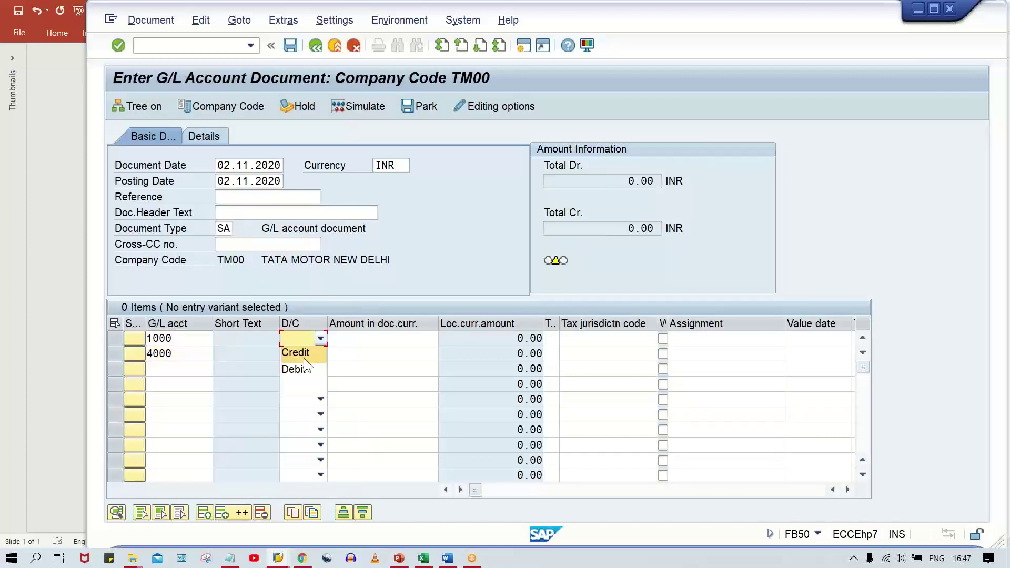
click(295, 353)
click(290, 354)
click(292, 384)
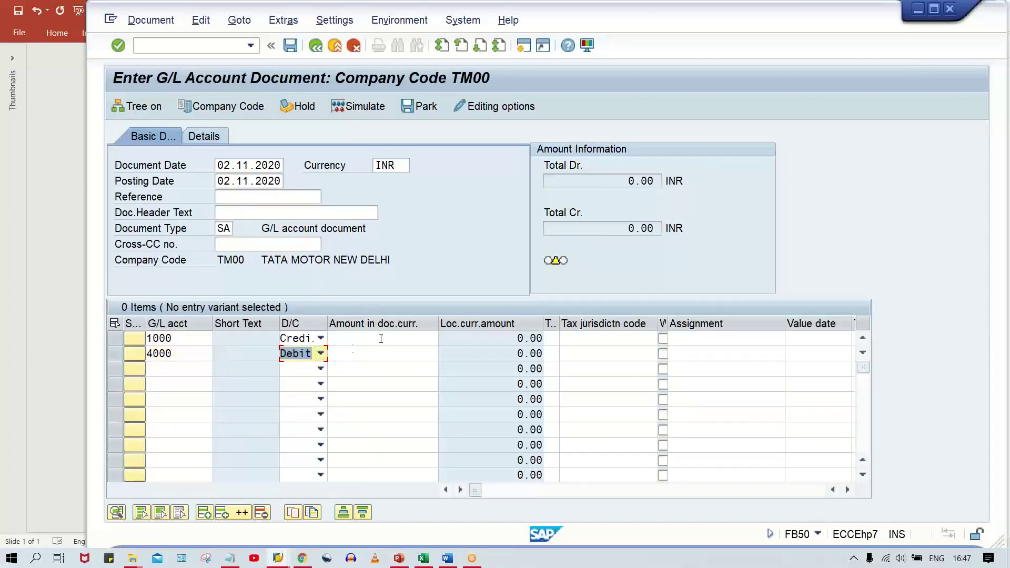
Set the amount to 500 for both line items and try to validate the document.
click(381, 339)
text(500)
key(Down)
text(5)
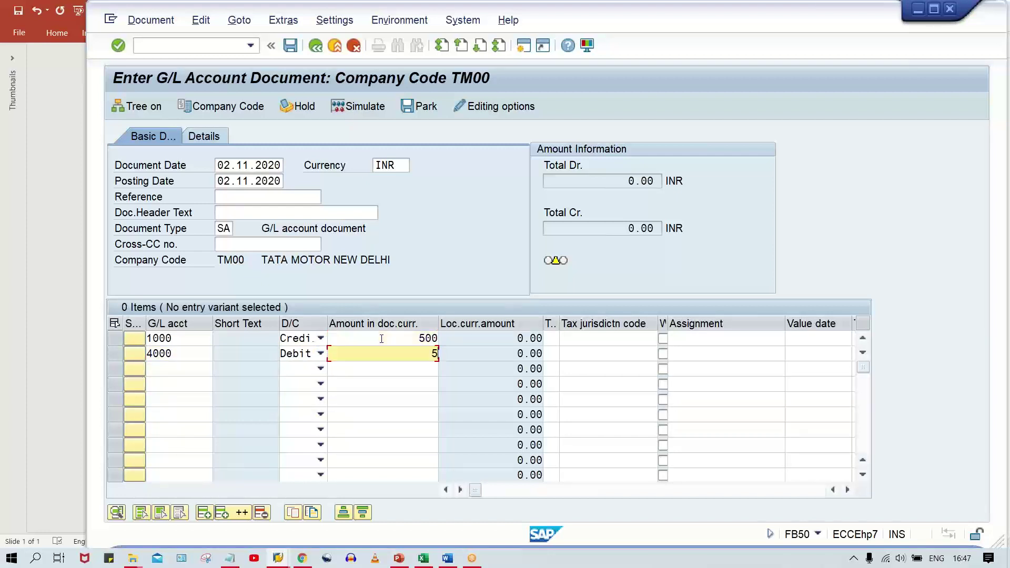
text(00)
key(Return)
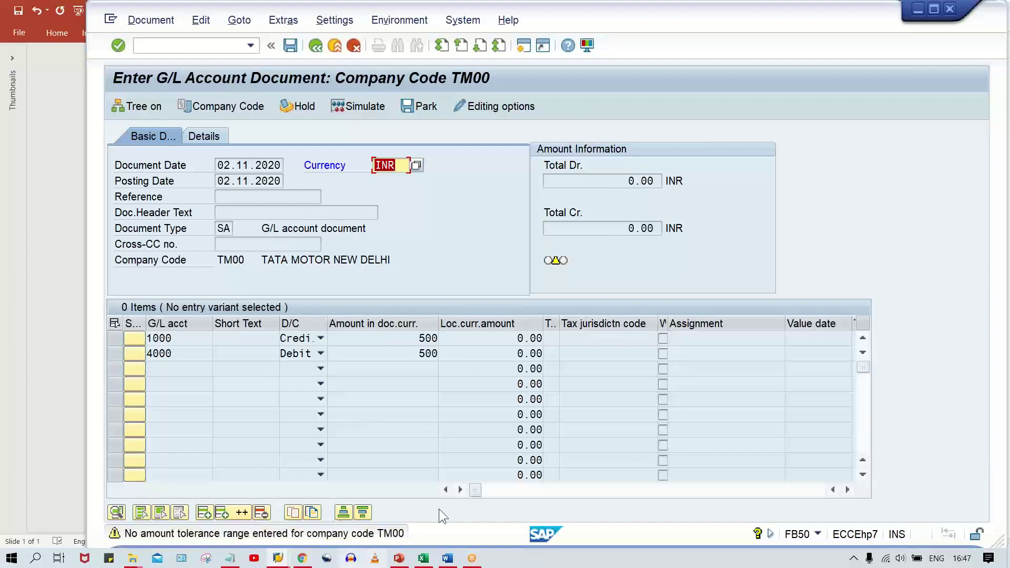
key(Return)
click(362, 513)
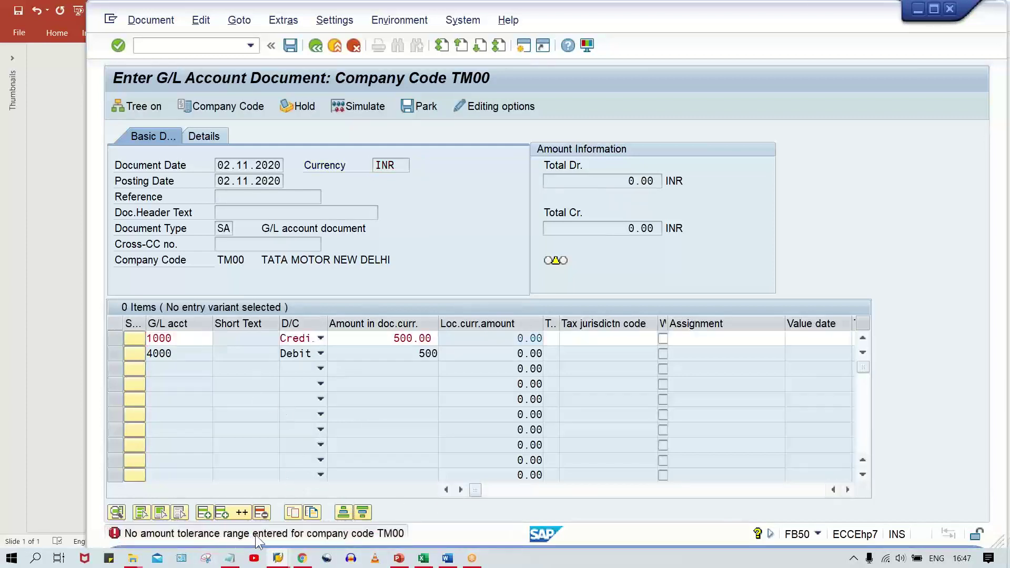
Read the long text of the missing tolerance range error, compare it with the PowerPoint error slide, and close the help.
key(F1)
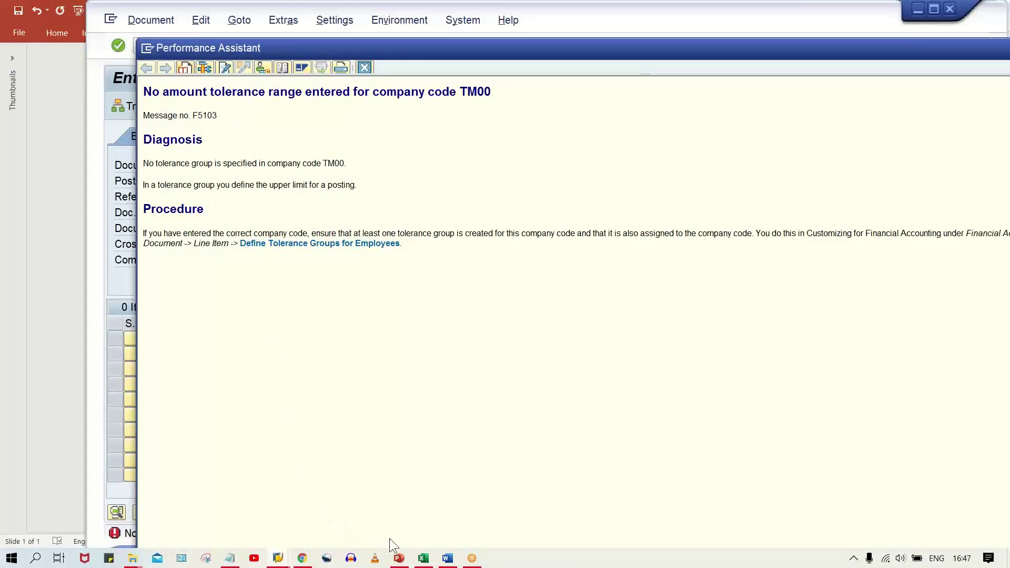
click(400, 559)
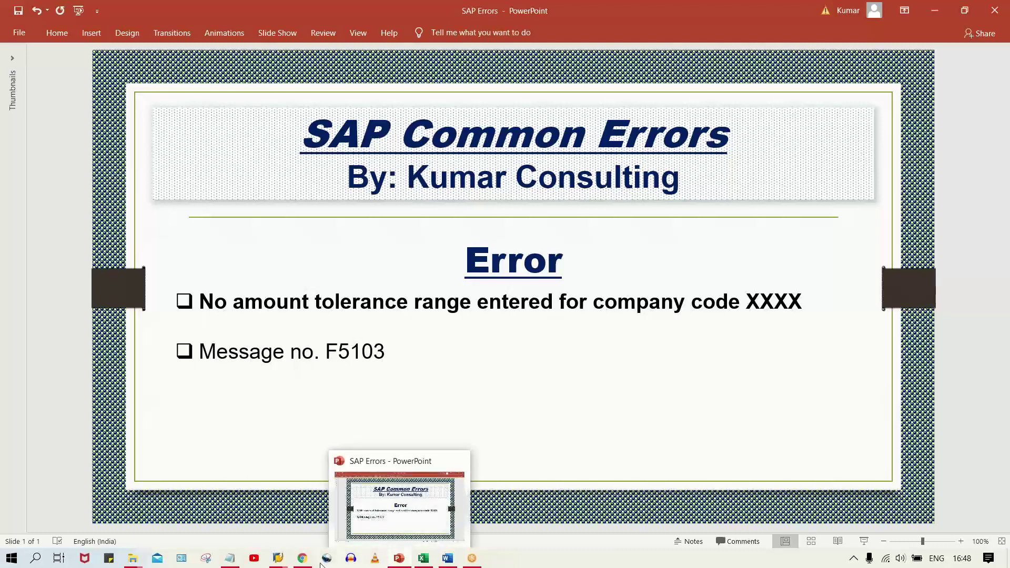
mouse_move(302, 559)
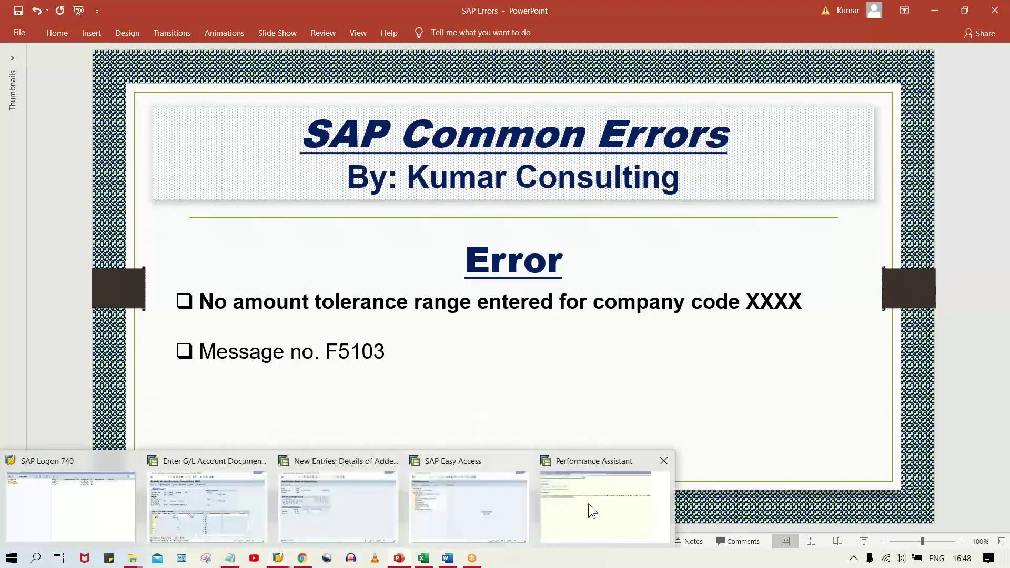
click(597, 508)
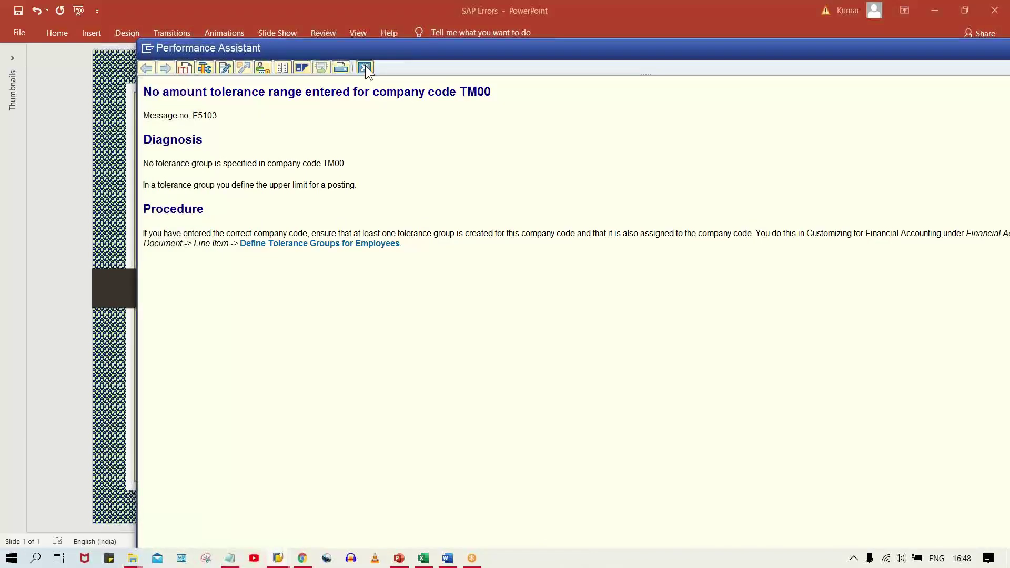
click(365, 67)
Switch to the SAP session with tolerance group TM00 and examine its group name.
mouse_move(279, 557)
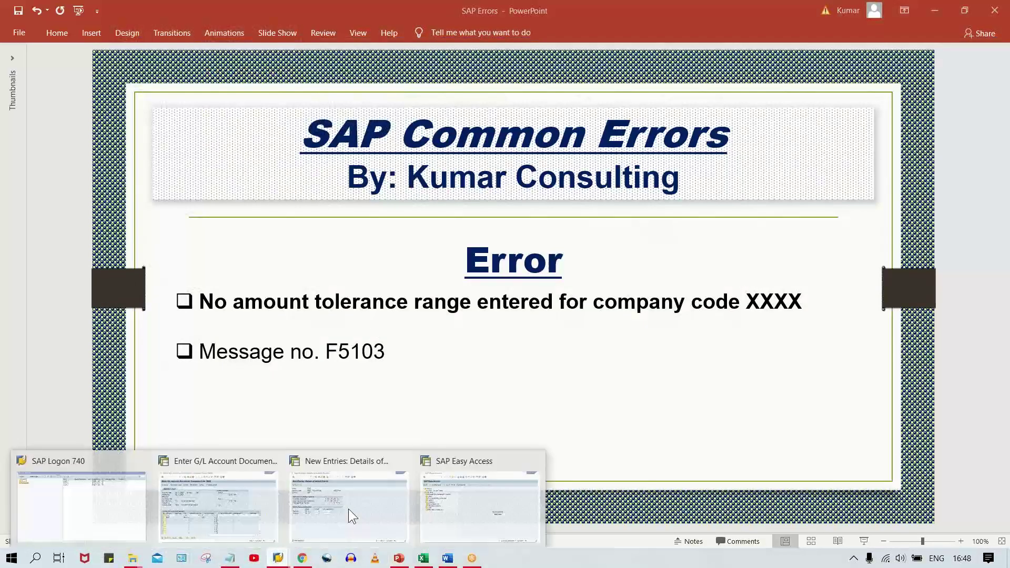
click(349, 529)
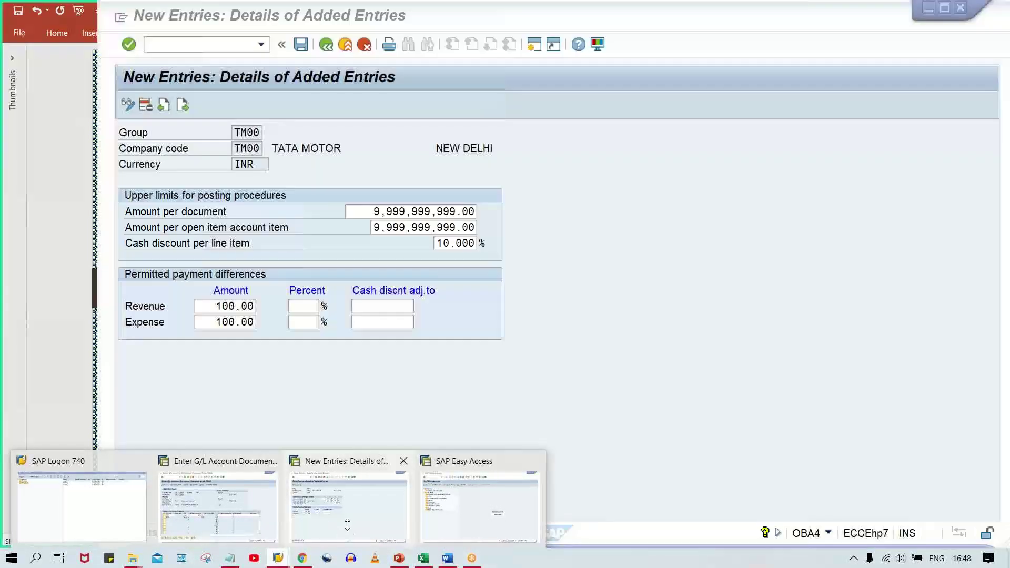
double_click(235, 132)
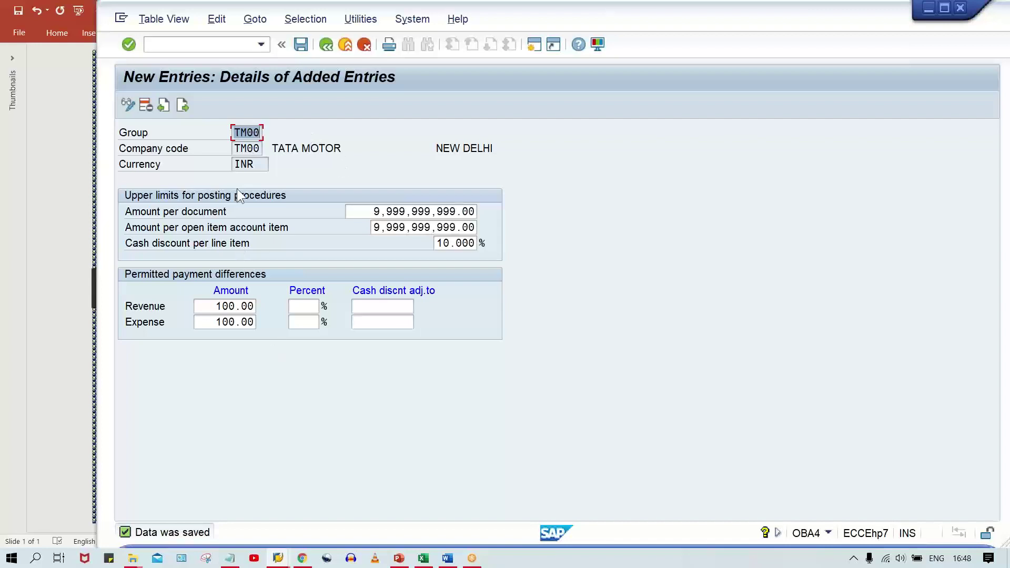
click(236, 132)
drag(237, 133, 262, 133)
Open a new session, run transaction OB57, and start new entries for assigning users to tolerance groups.
click(534, 44)
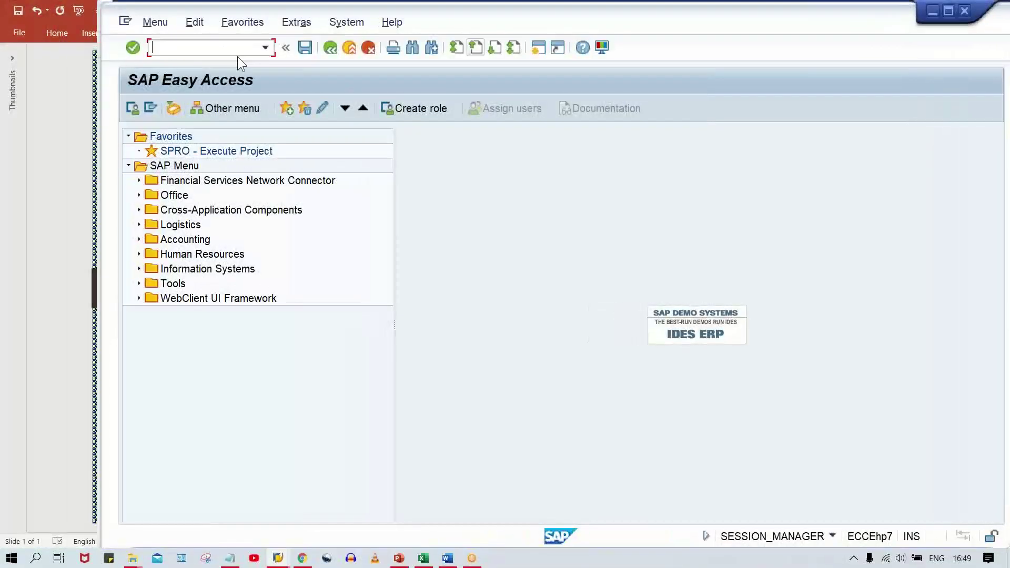
click(238, 52)
text(OB57)
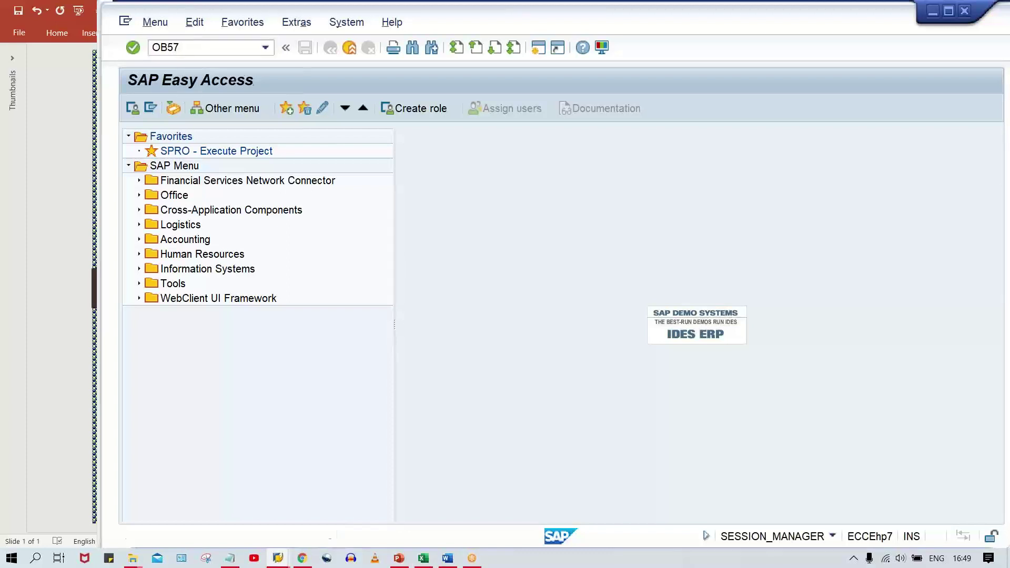
key(Return)
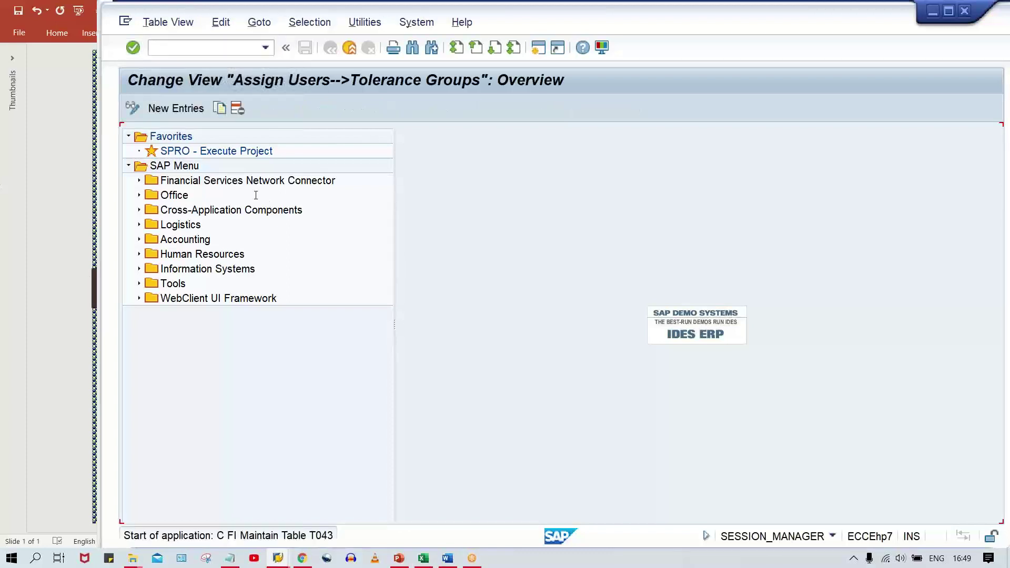
click(179, 108)
Assign the SAP user name to tolerance group TM00 and save the entry, accepting the customizing request.
text(K)
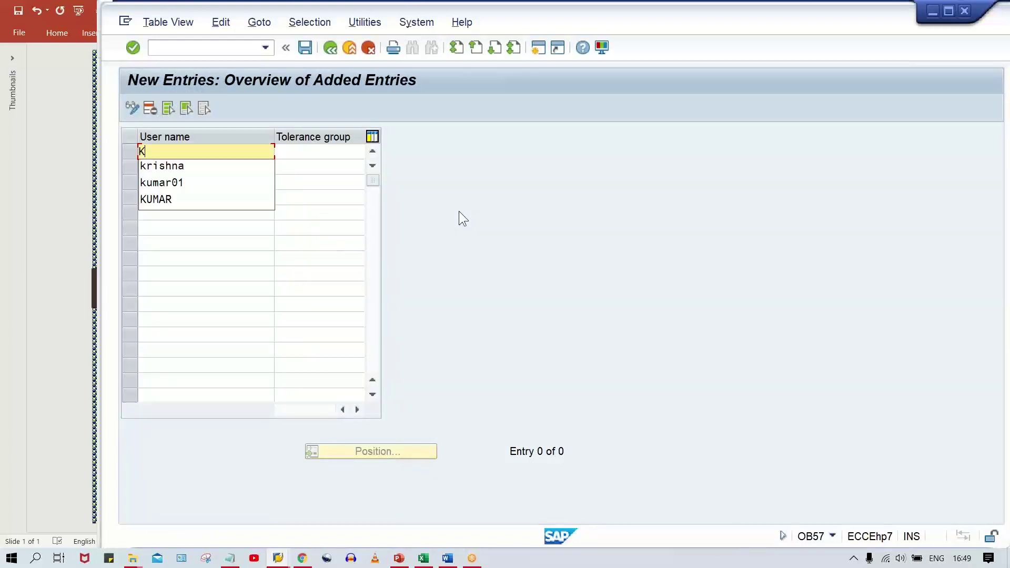
key(Down)
key(Down)
key(Return)
key(Tab)
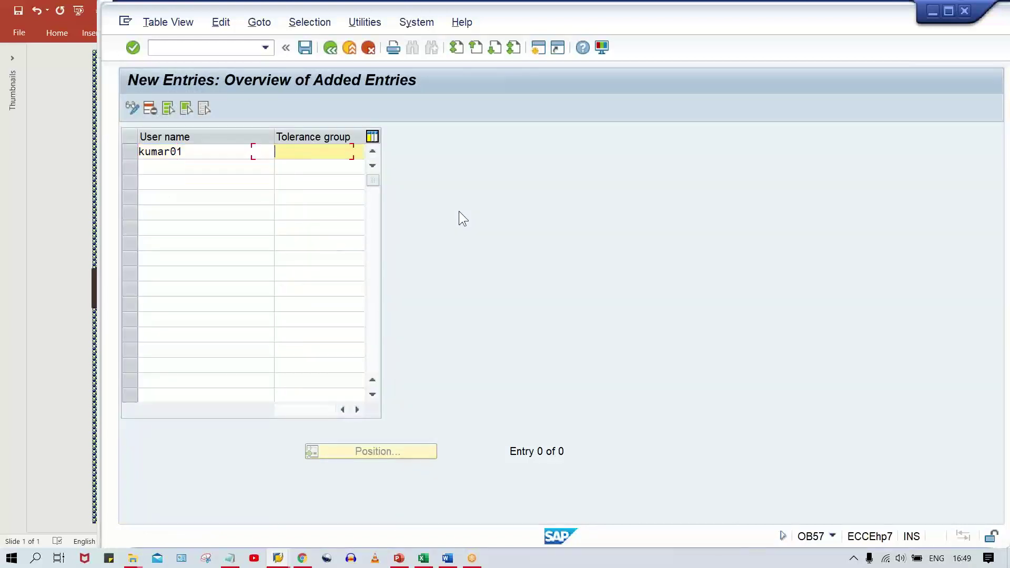
text(TM00)
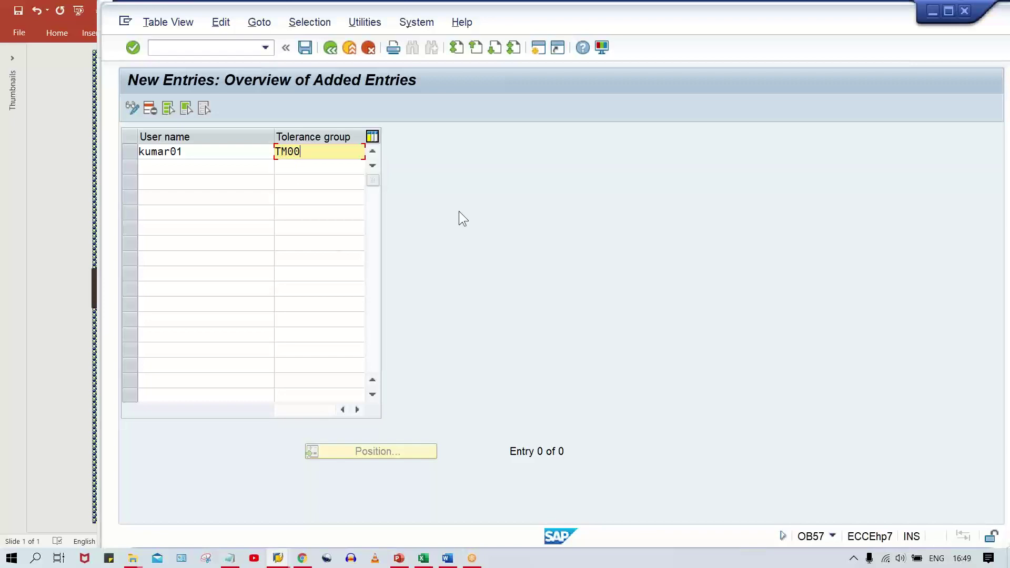
key(ctrl+s)
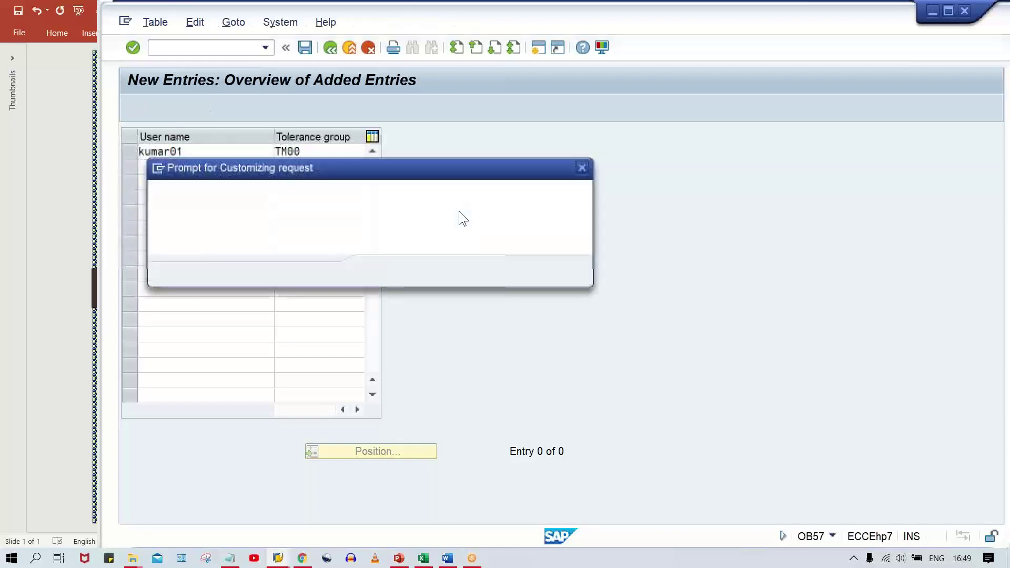
key(Return)
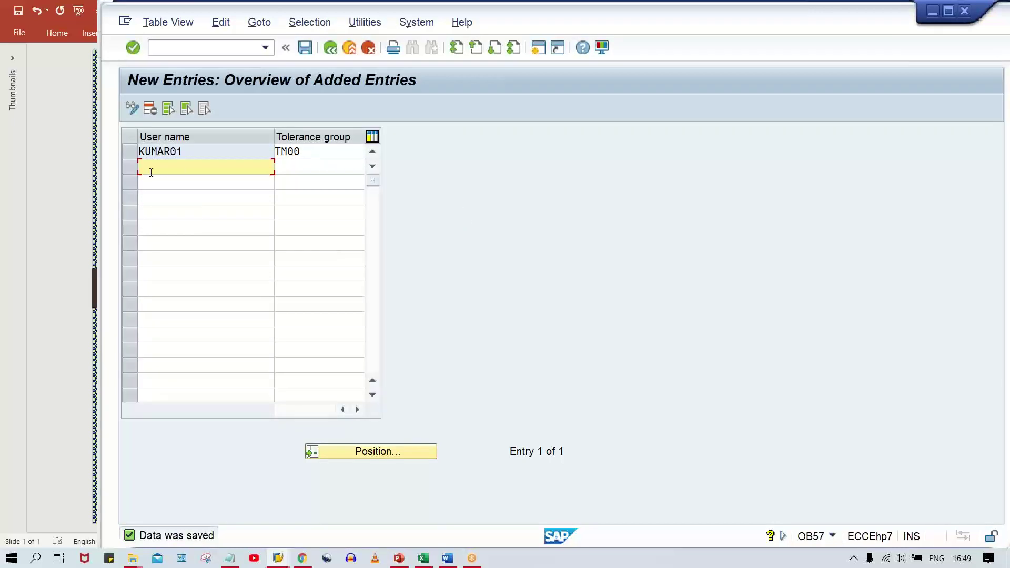
Copy the same user name into a second row and try to assign it to tolerance group TM01.
double_click(198, 151)
click(305, 150)
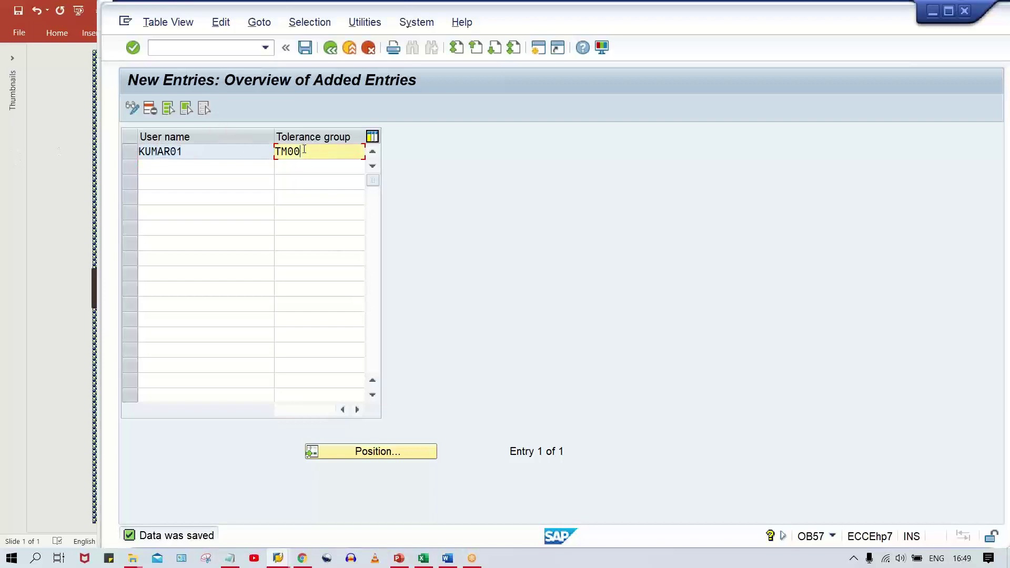
double_click(235, 152)
key(ctrl+c)
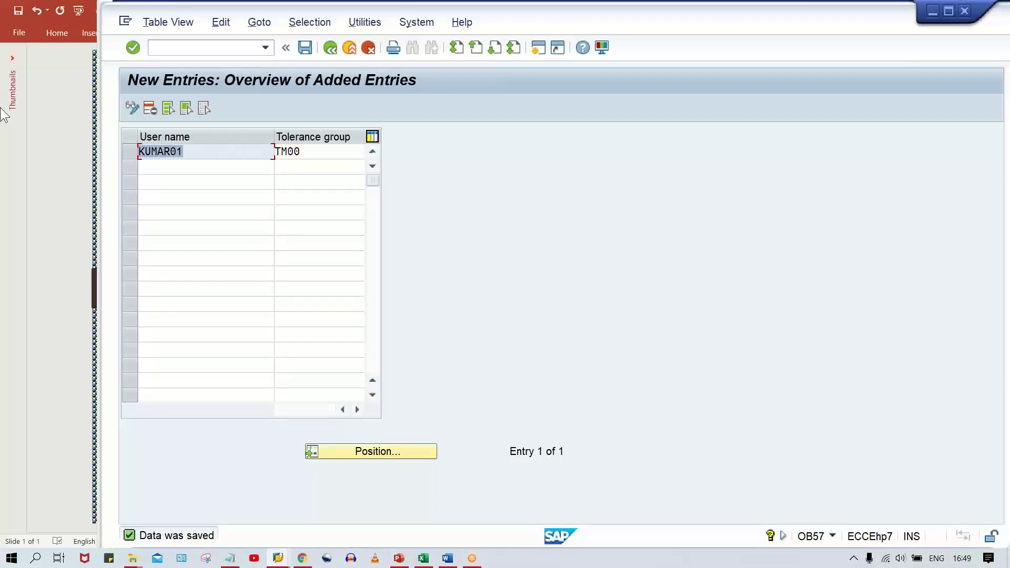
click(198, 166)
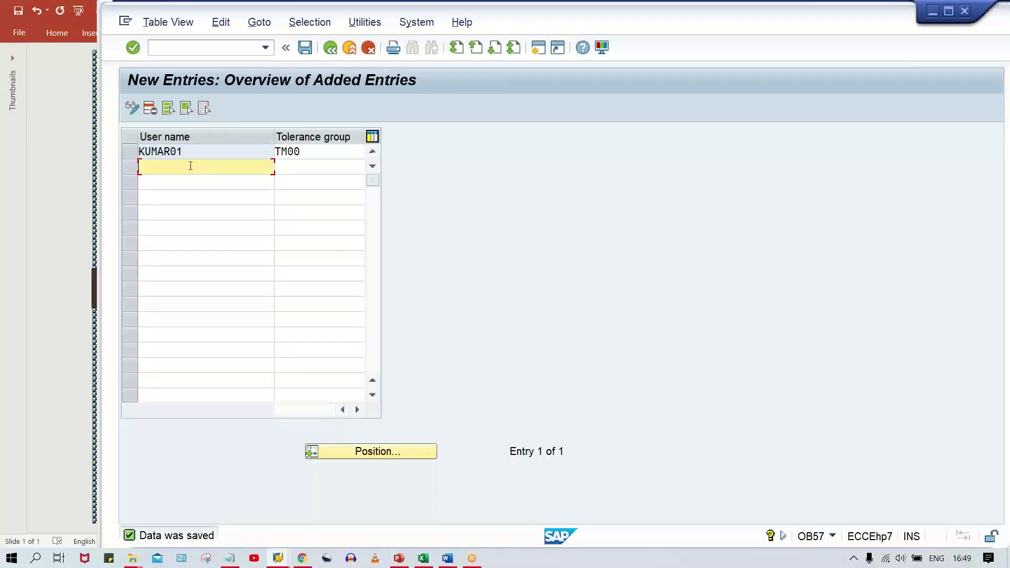
key(ctrl+v)
click(301, 167)
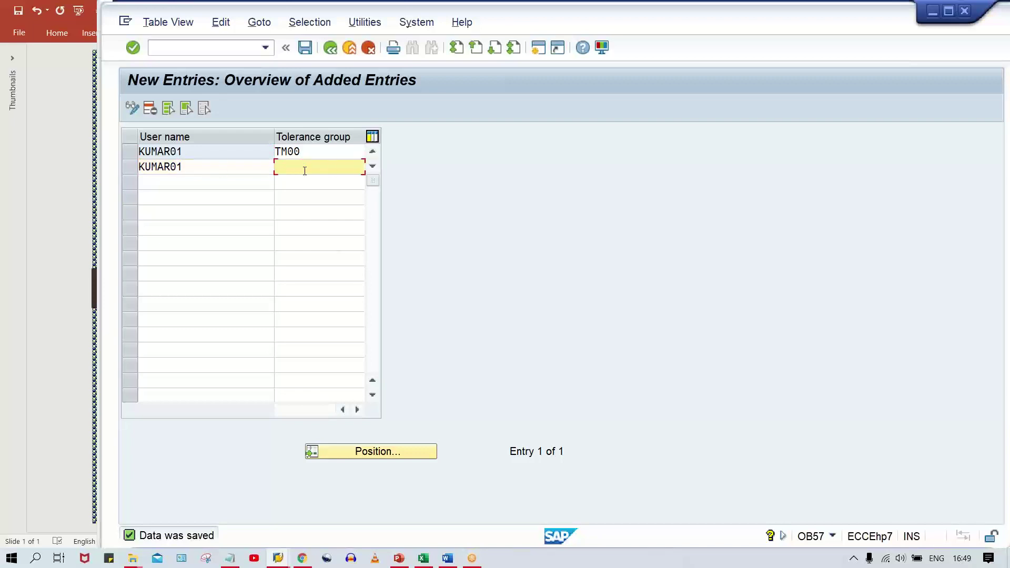
text(TM01)
key(Return)
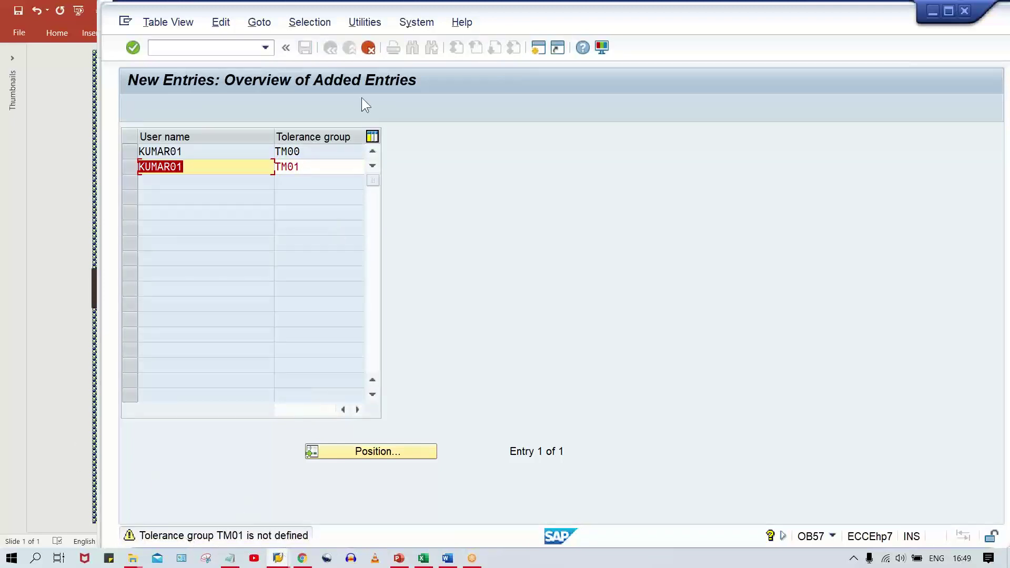
Look up an existing tolerance group in the OBA4 overview and try to assign the second user row to TM08.
click(278, 558)
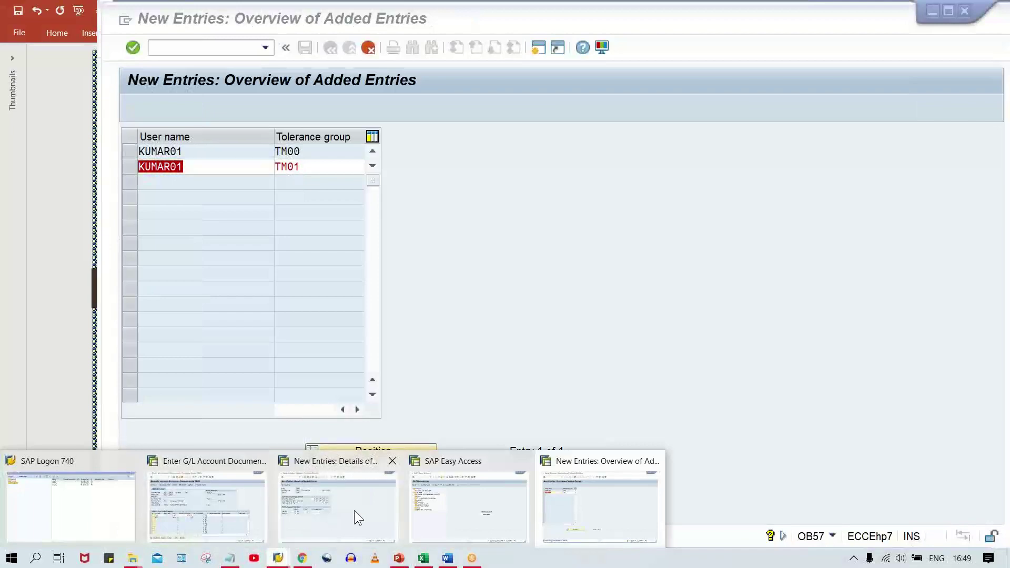
click(359, 513)
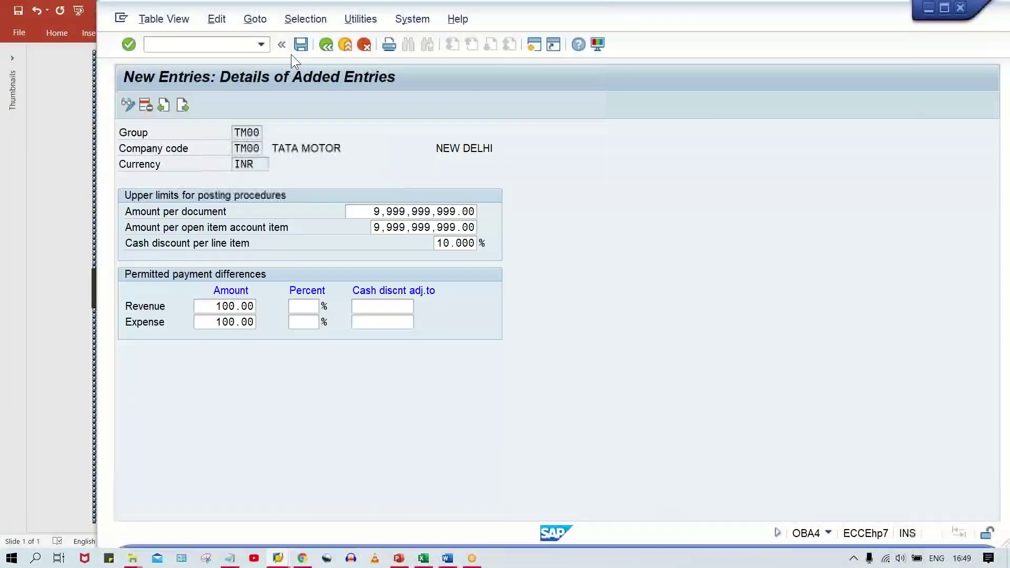
click(328, 45)
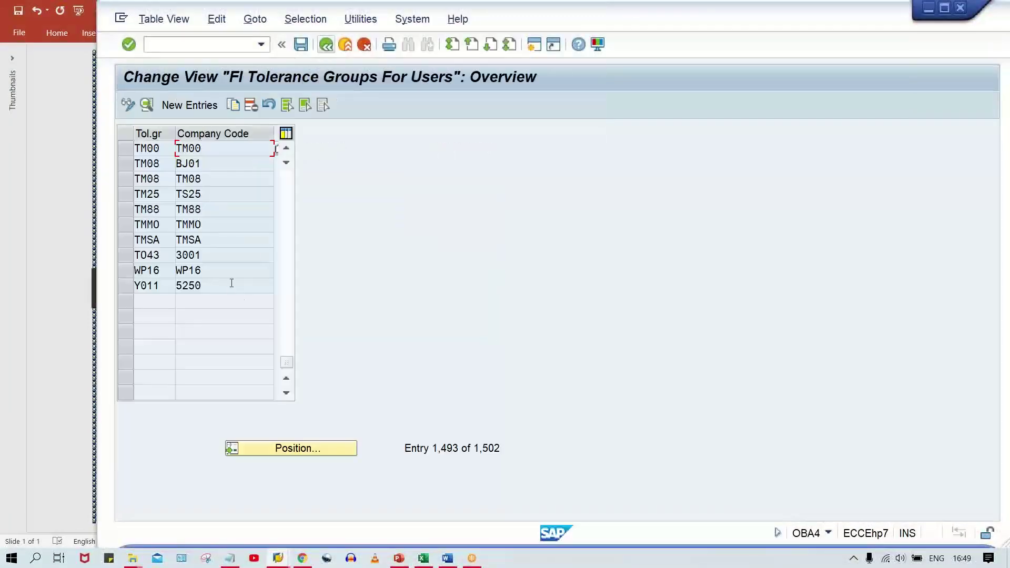
click(167, 159)
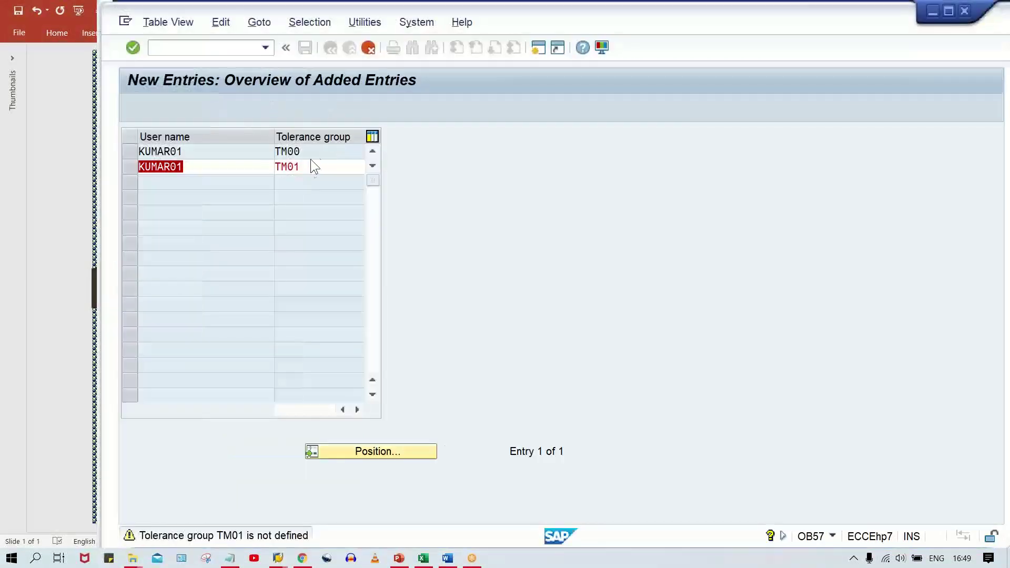
text(TM08)
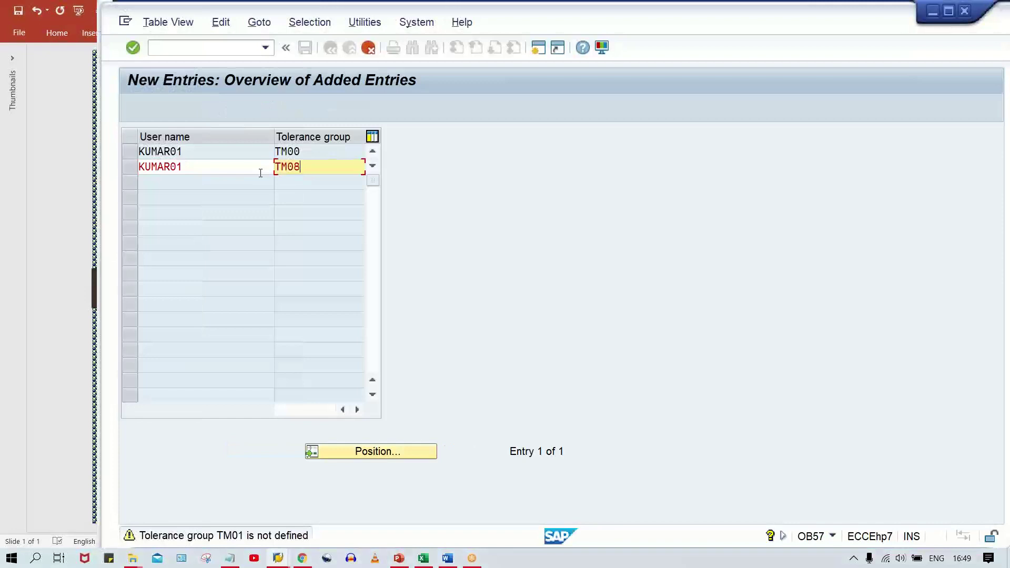
key(Return)
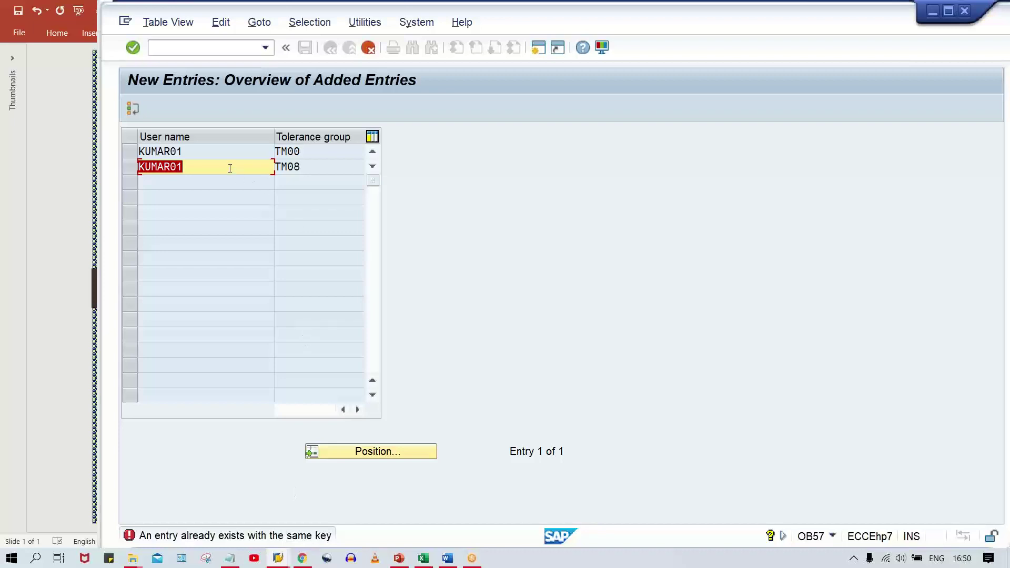
Compare the two rows for the same user and cancel the second assignment, discarding its changes.
click(200, 152)
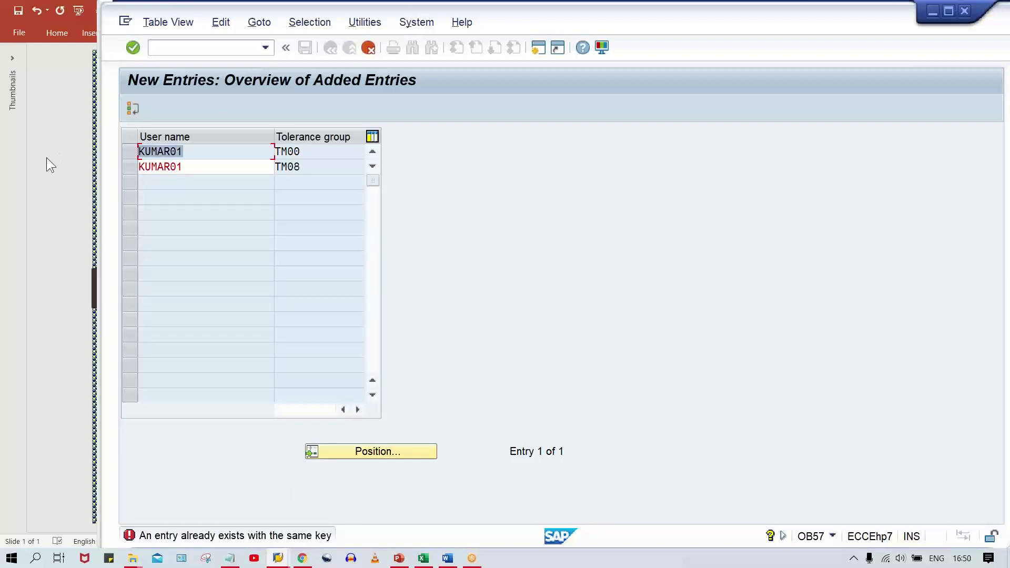
click(331, 151)
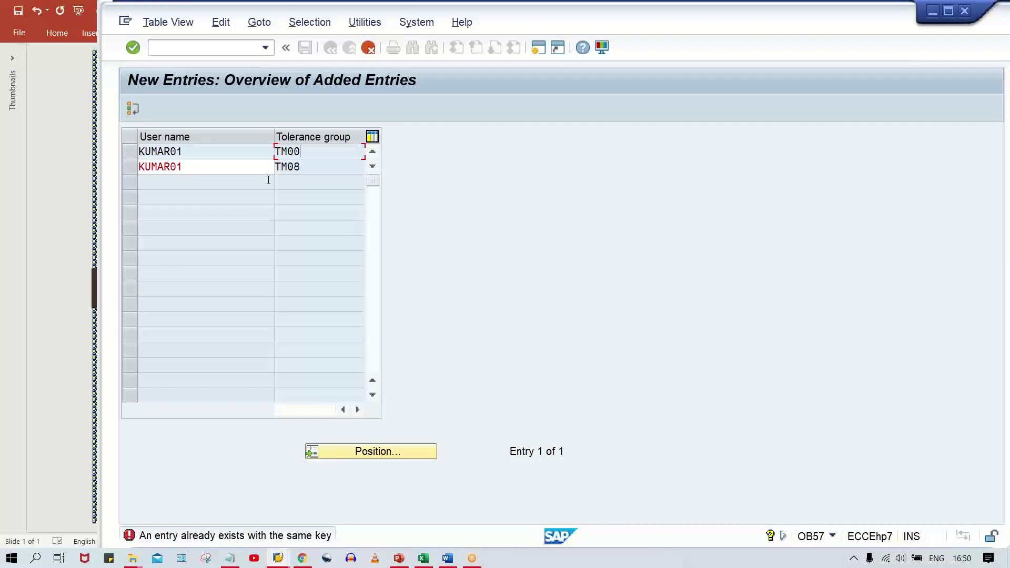
click(200, 166)
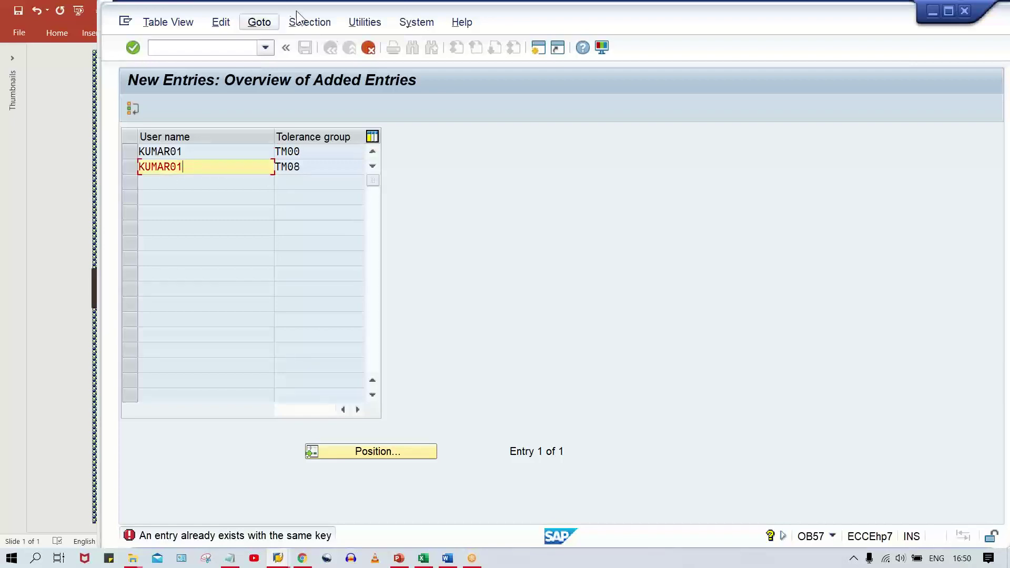
click(371, 46)
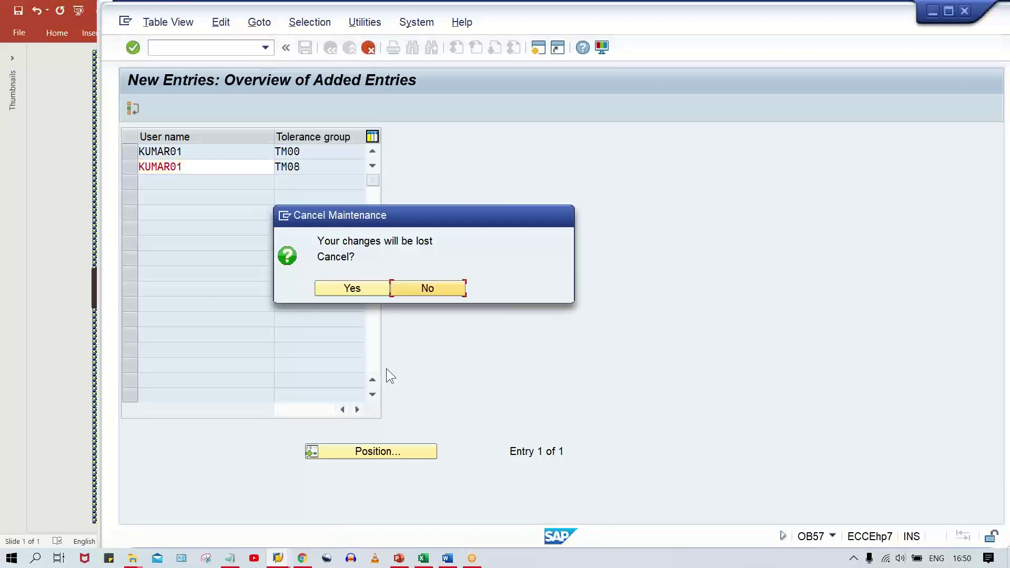
click(351, 289)
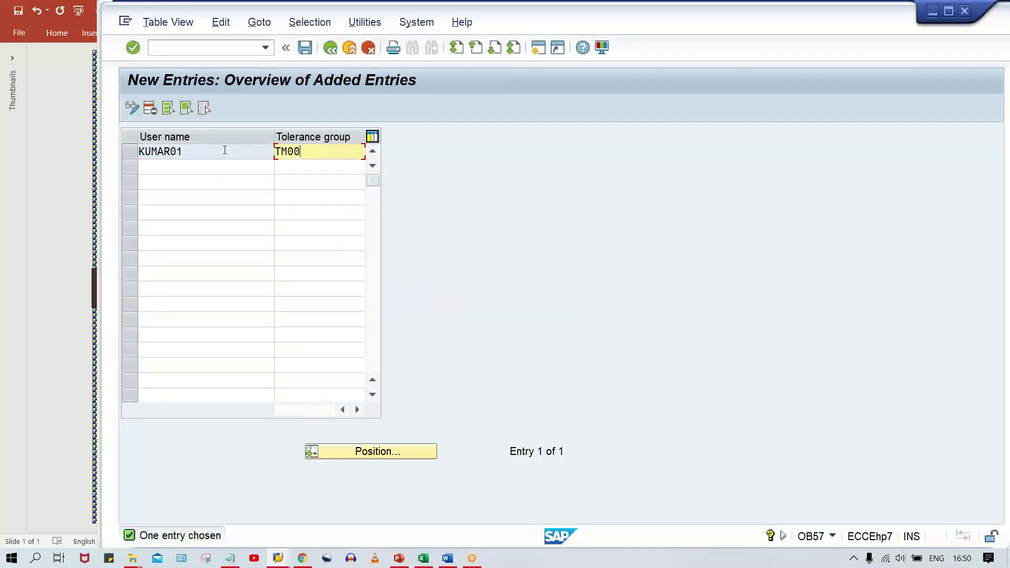
click(224, 150)
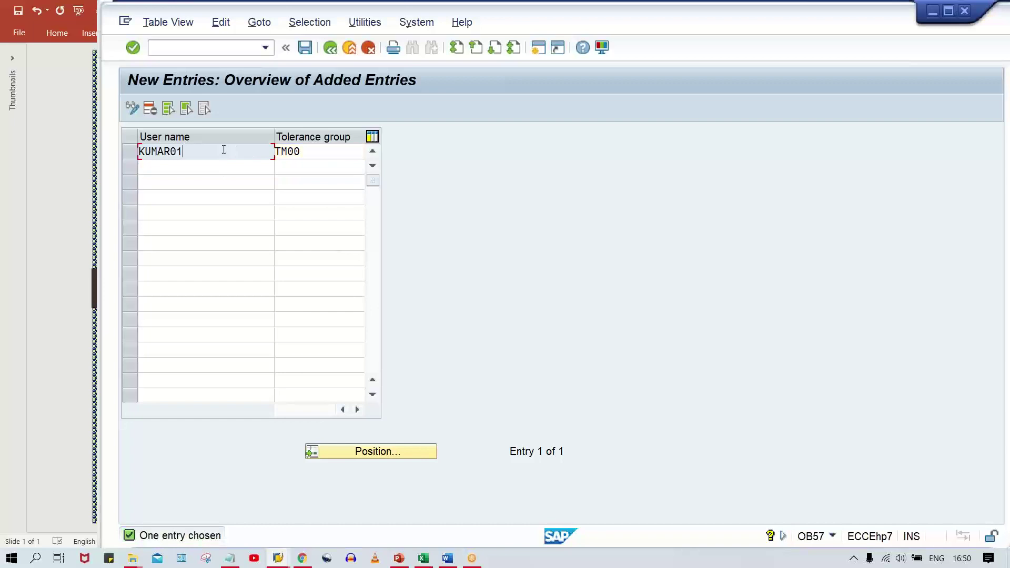
double_click(327, 148)
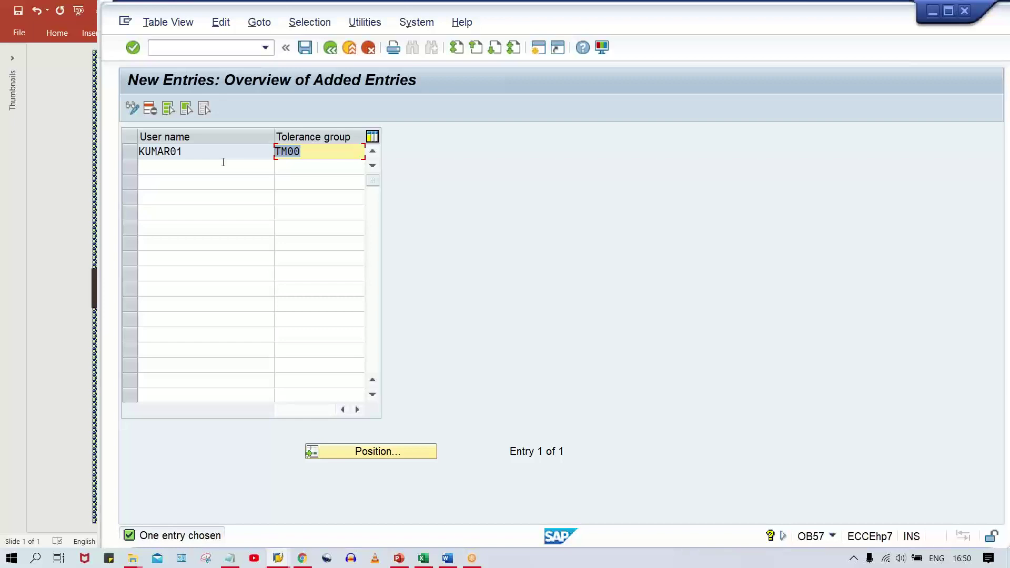
click(221, 151)
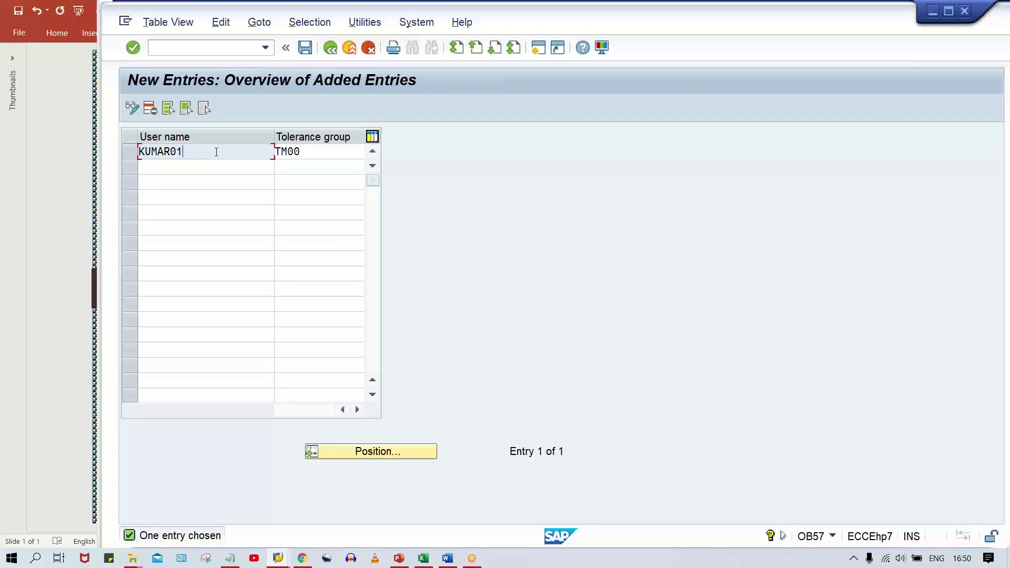
click(316, 151)
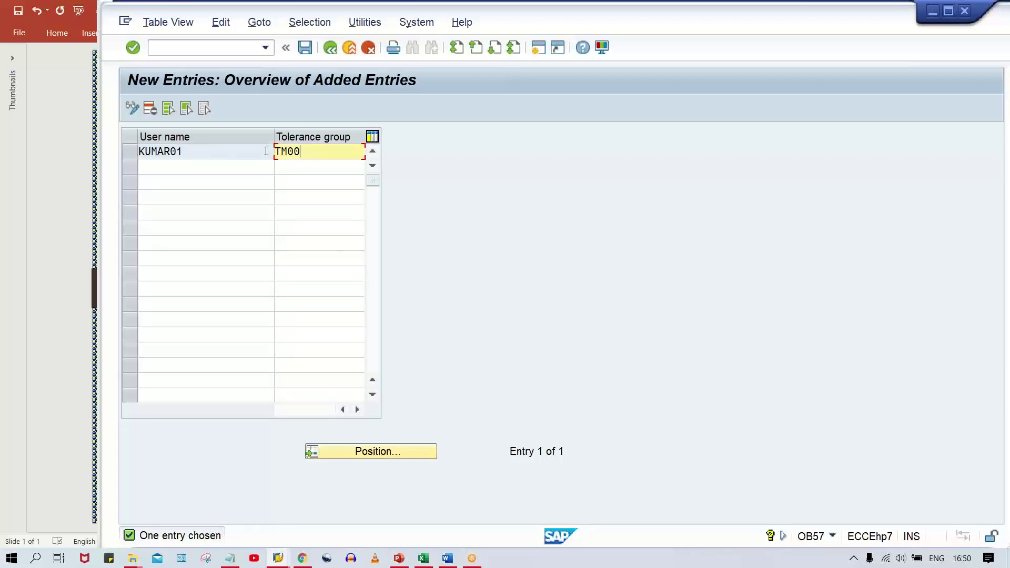
Save the user's assignment to tolerance group TM00 again.
key(shift+Home)
key(End)
key(shift+Home)
key(ctrl+s)
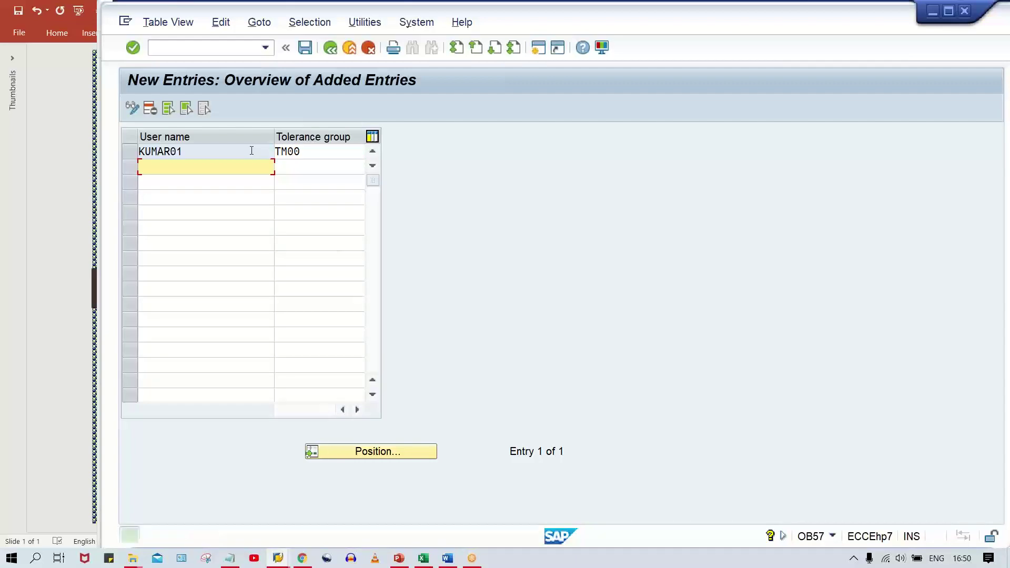
Open the TM00 tolerance group details in OBA4 and examine its group and company code.
click(278, 558)
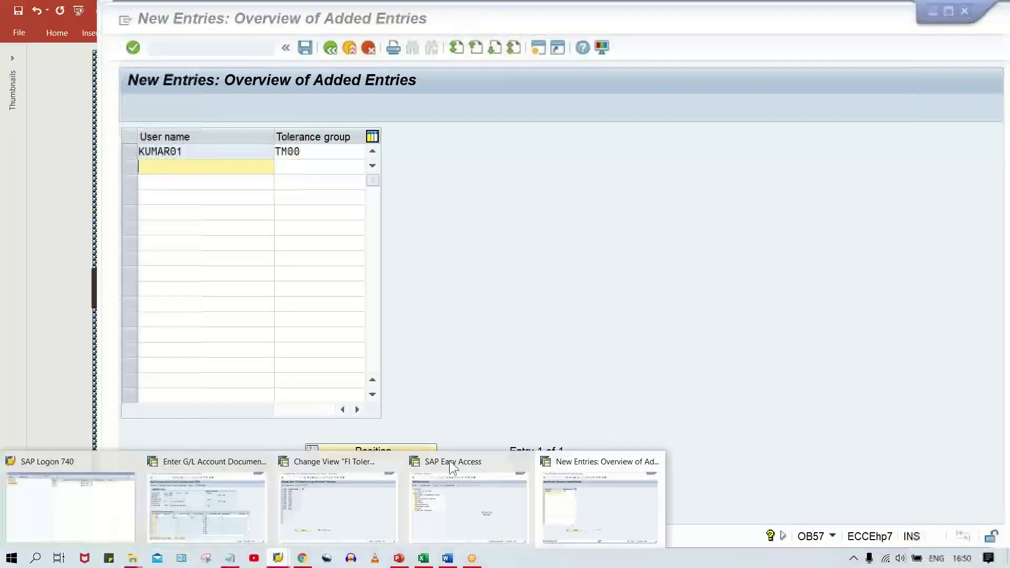
click(322, 521)
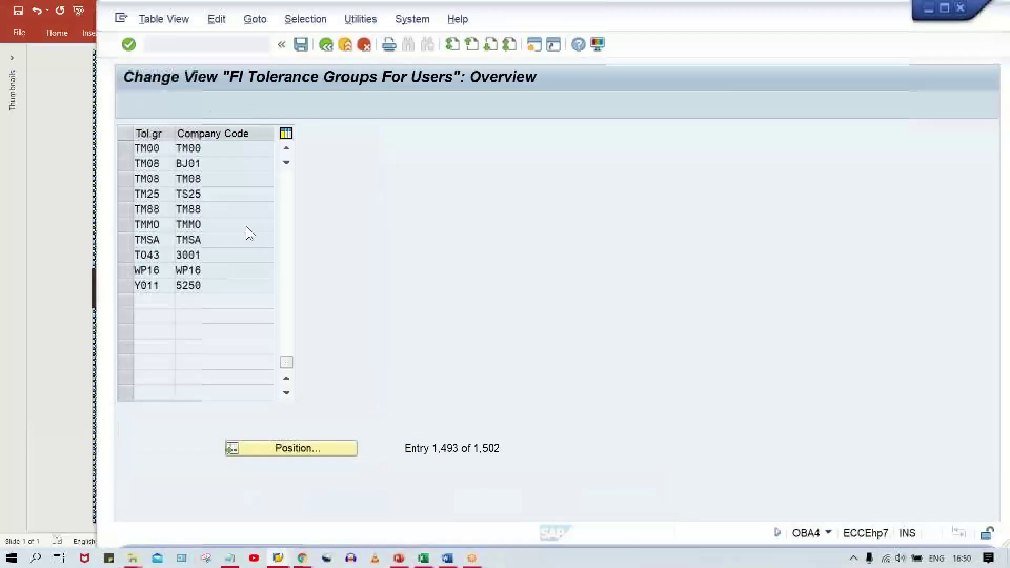
double_click(216, 148)
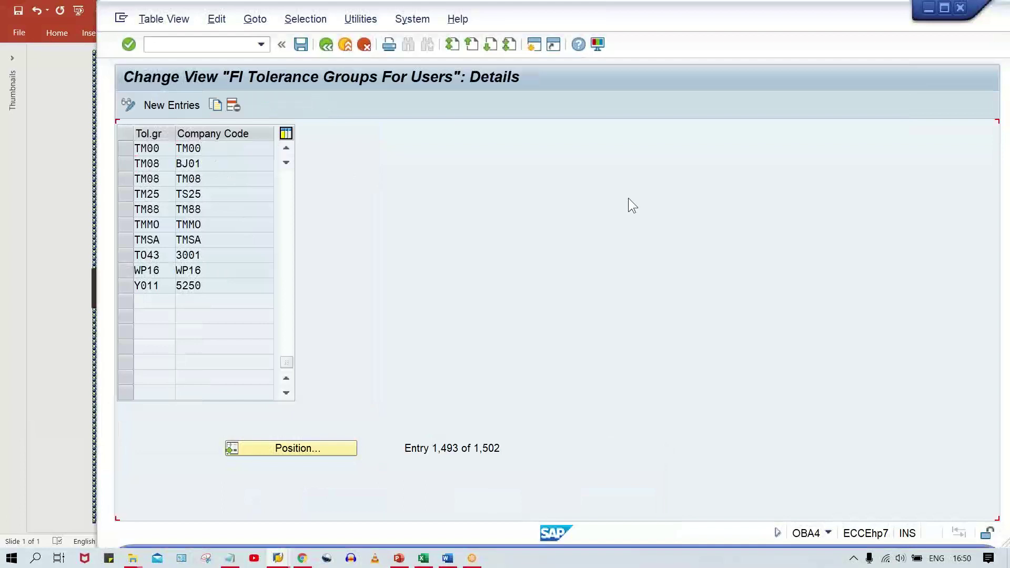
double_click(237, 131)
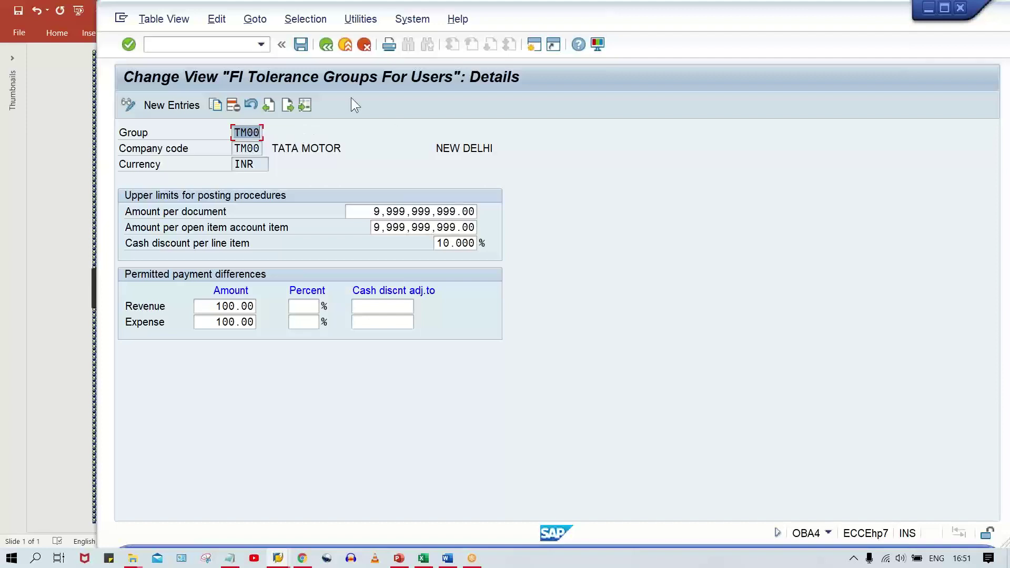
click(237, 132)
drag(235, 135, 302, 134)
key(Tab)
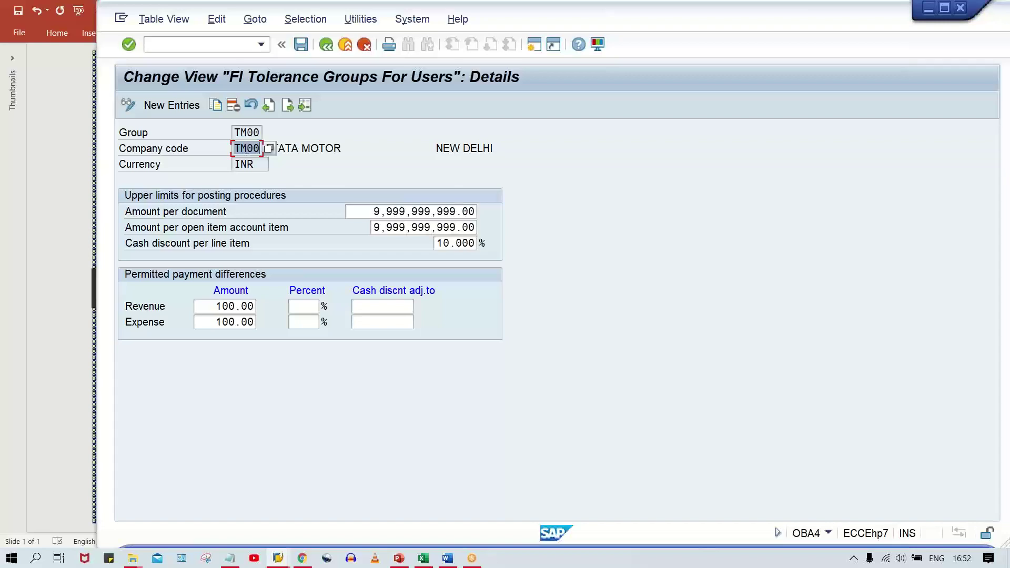
Review the FB50 document for company code TM00 and the user's tolerance group assignment in OB57.
click(277, 558)
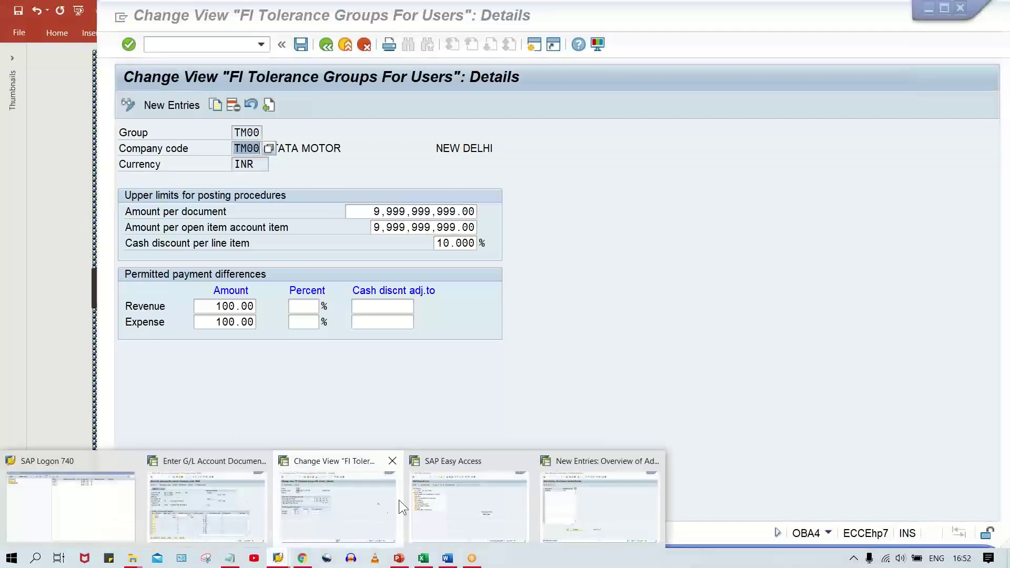
mouse_move(443, 506)
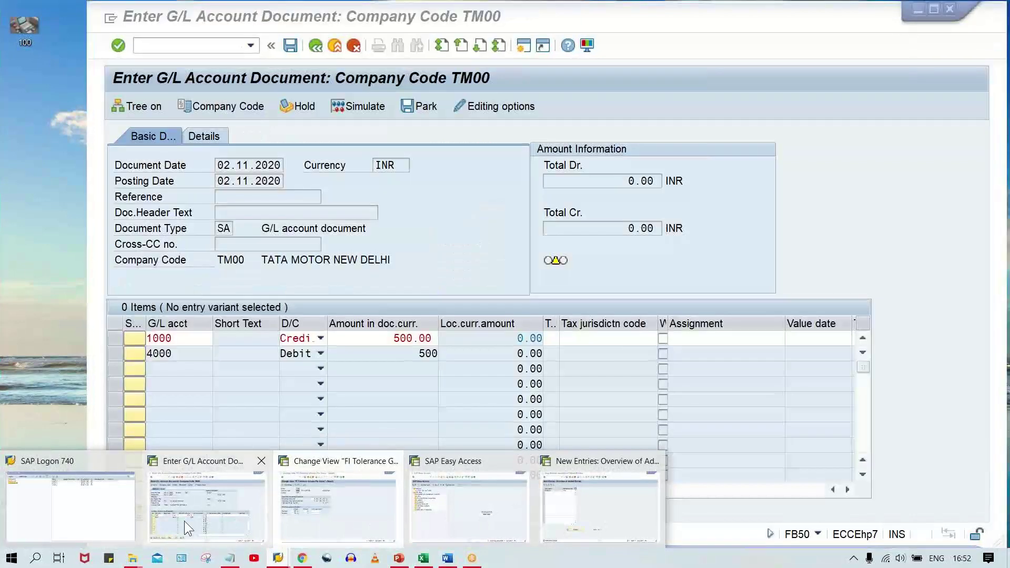
click(185, 521)
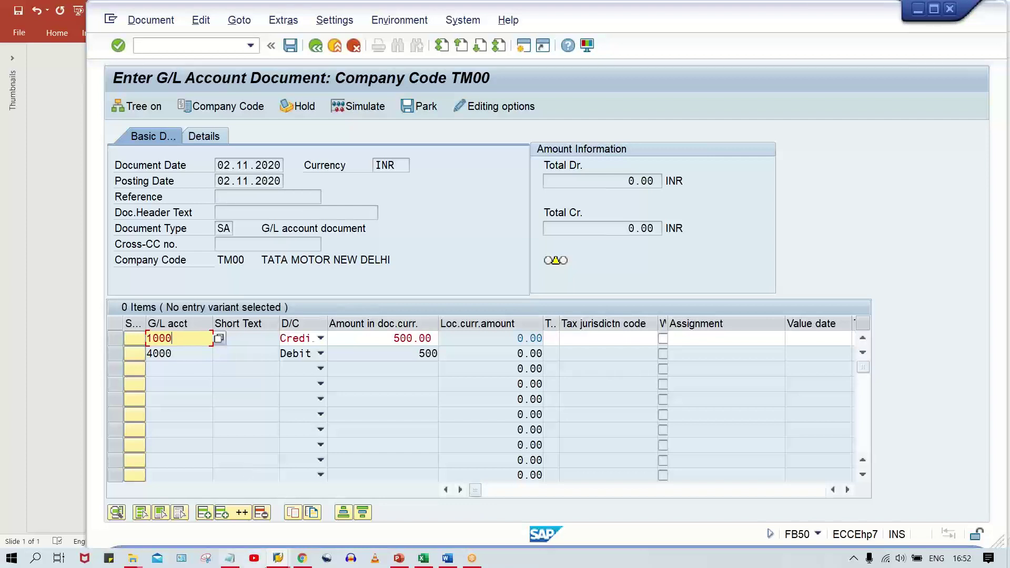
click(279, 560)
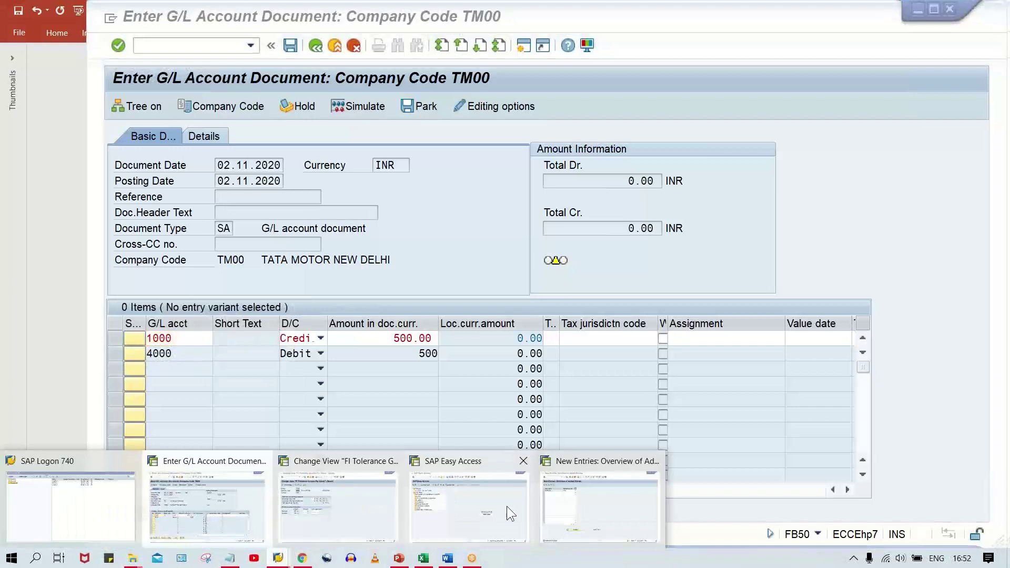
click(568, 504)
drag(190, 153, 106, 155)
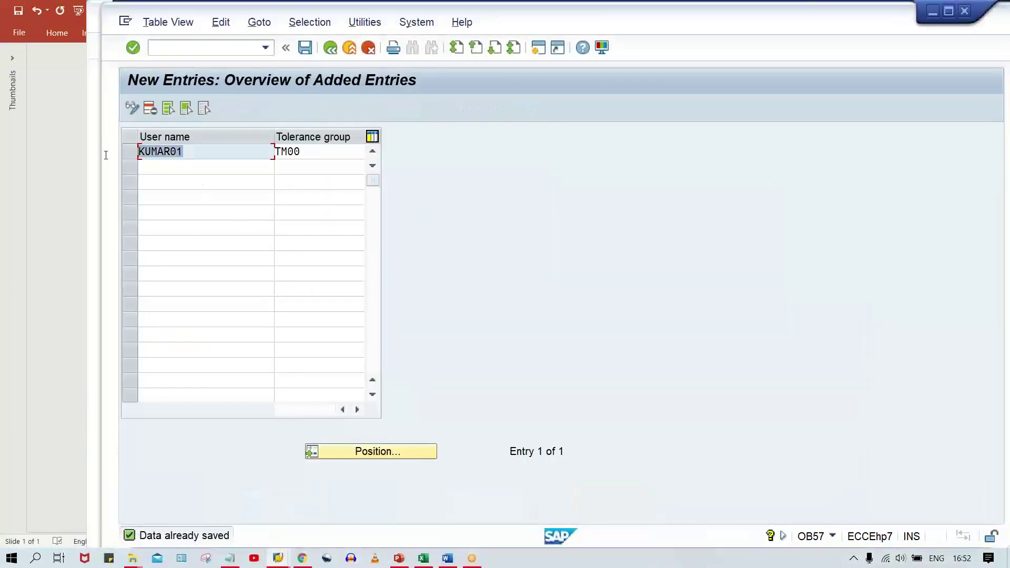
drag(318, 151, 236, 159)
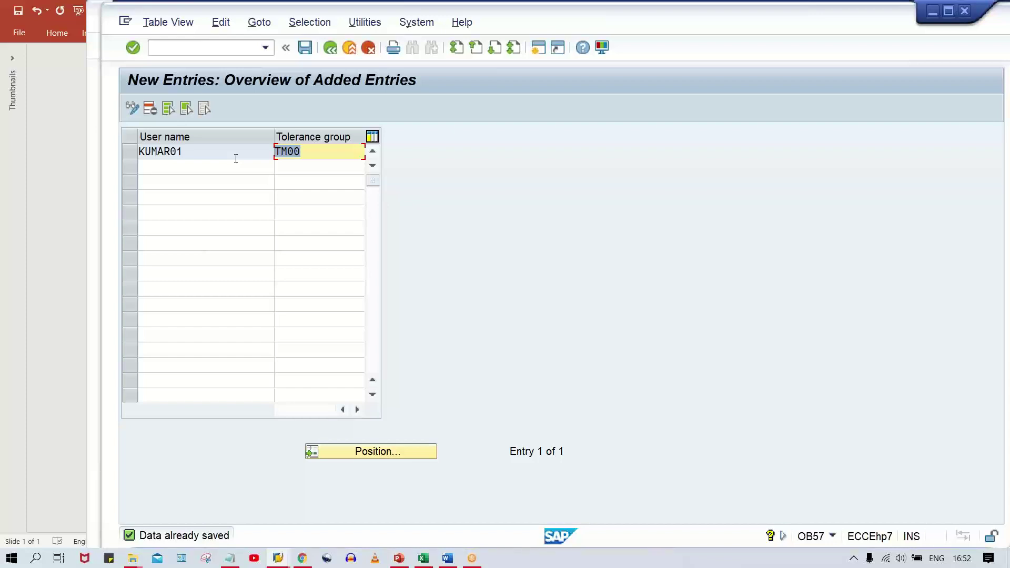
click(251, 152)
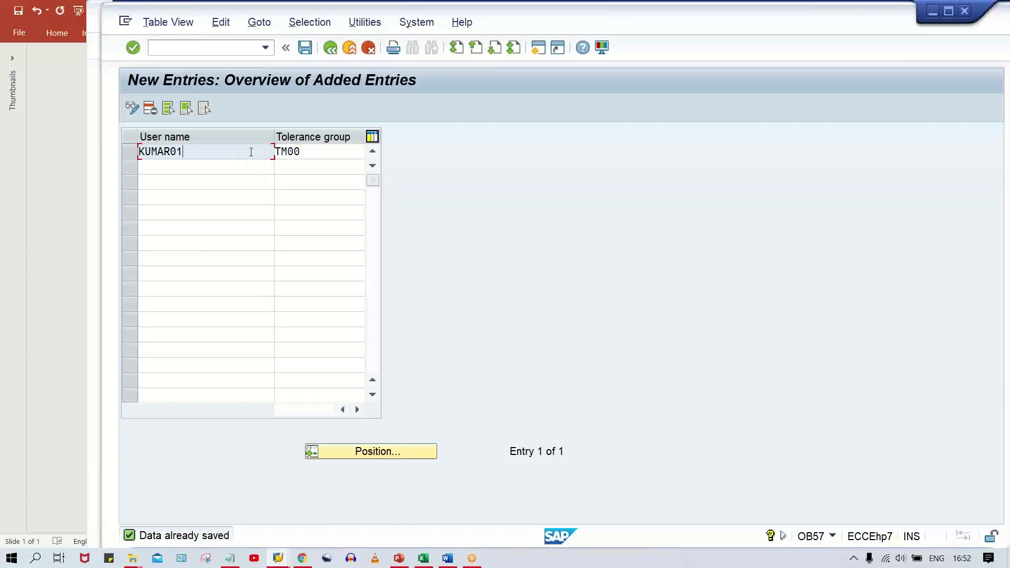
Compare the group and company code in the OBA4 details with the tolerance group assigned to the user in OB57.
click(278, 558)
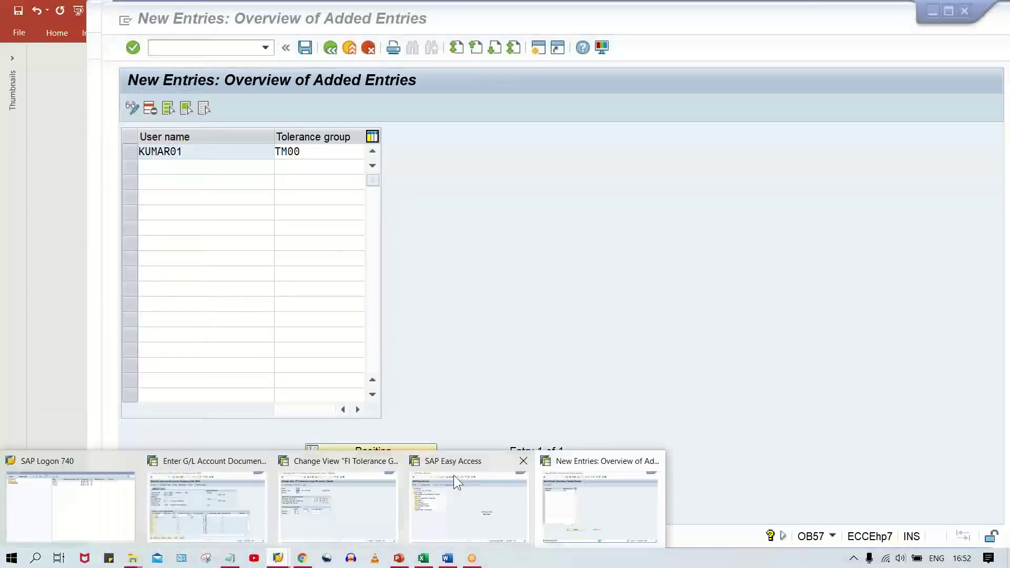
click(354, 508)
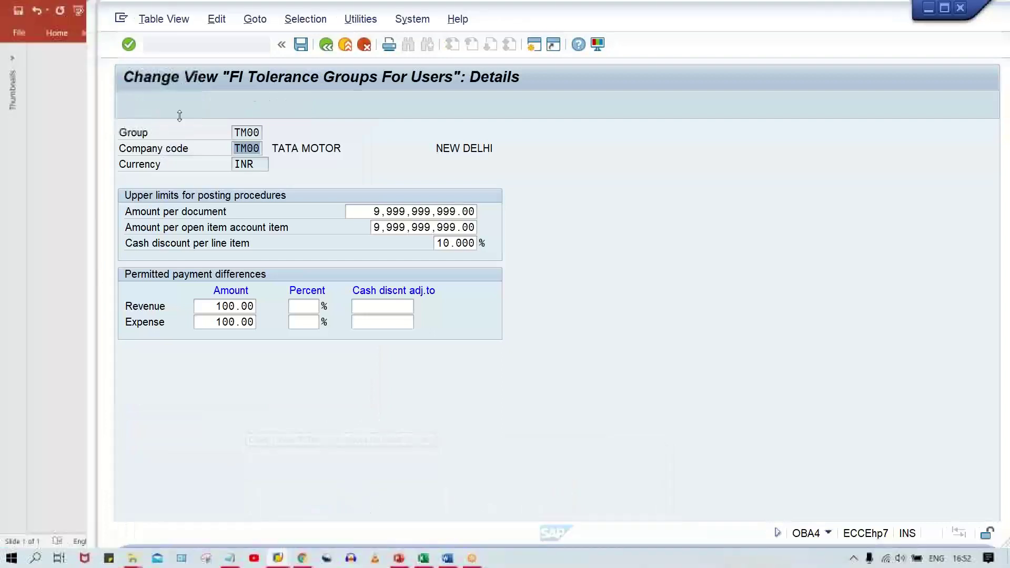
click(238, 138)
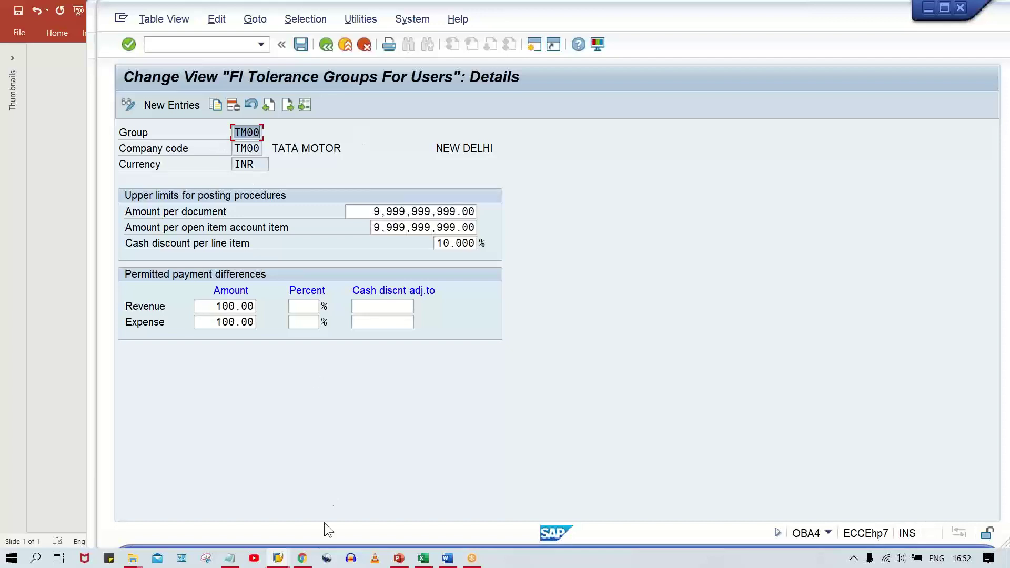
click(278, 558)
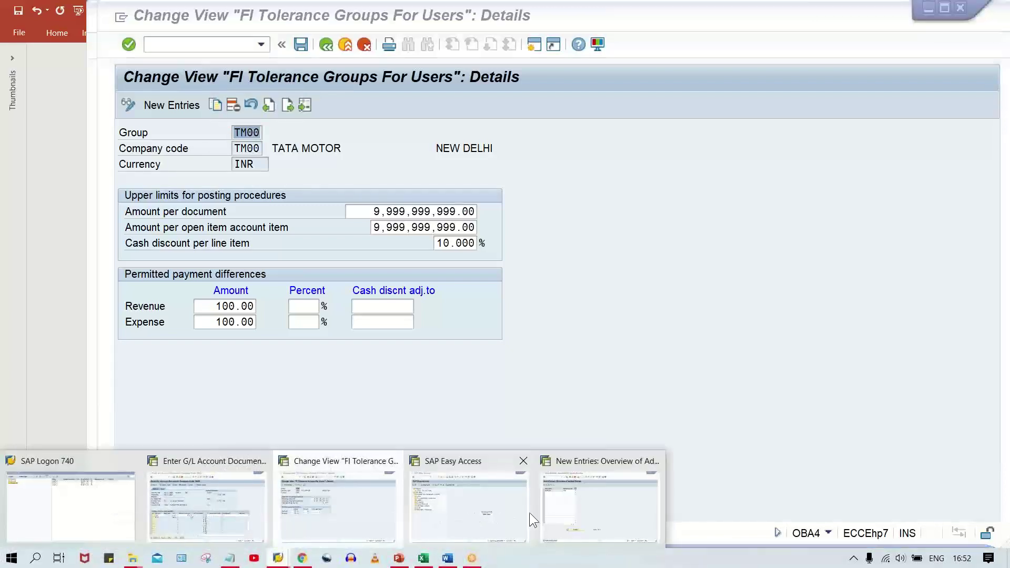
click(557, 510)
click(327, 151)
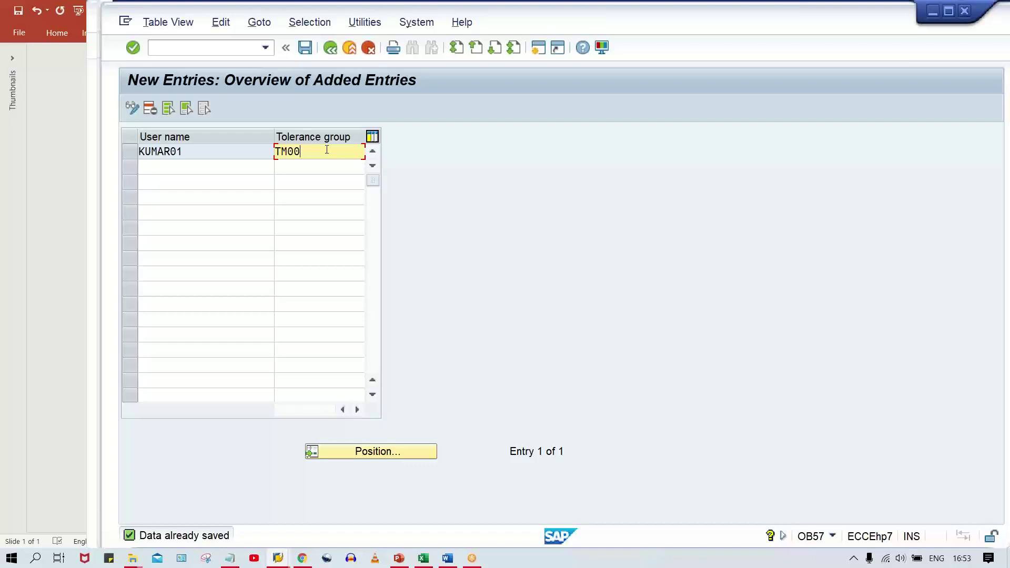
click(278, 558)
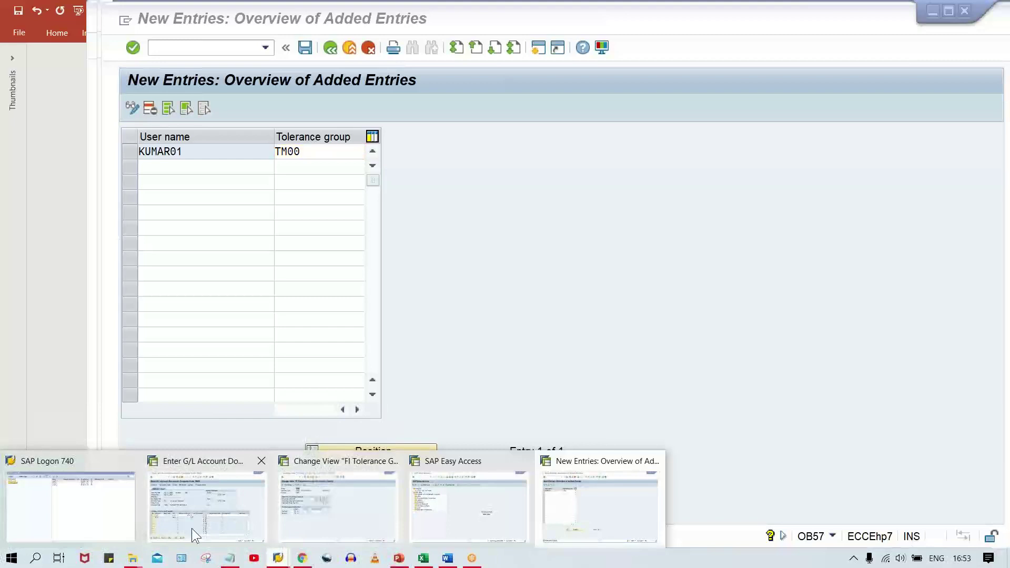
click(355, 522)
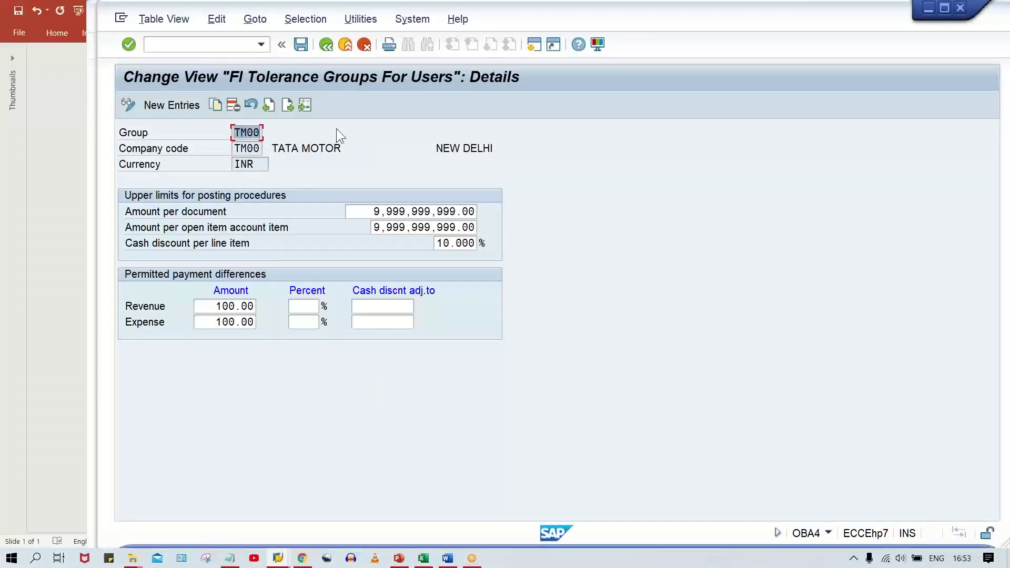
key(Tab)
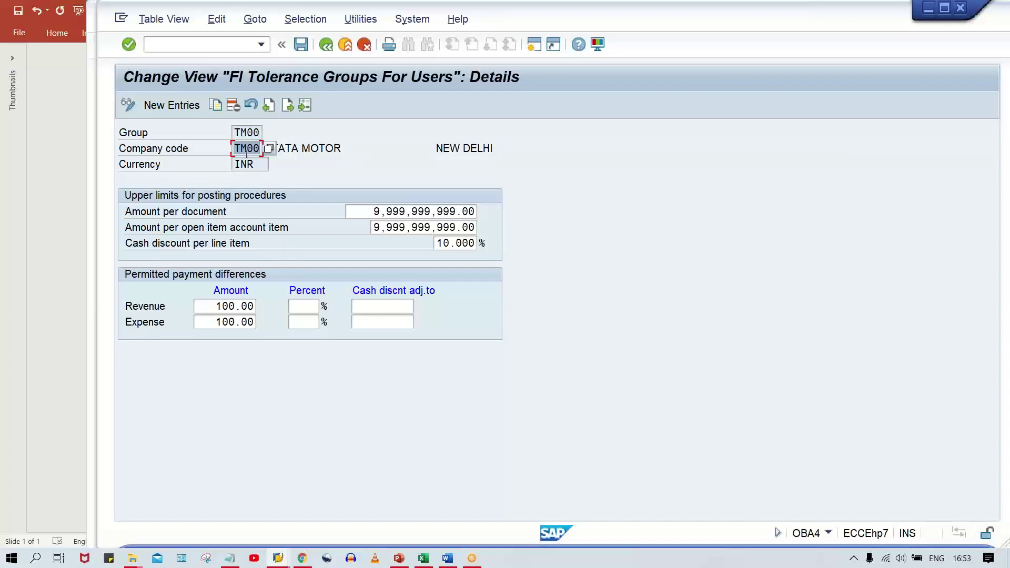
key(shift+Tab)
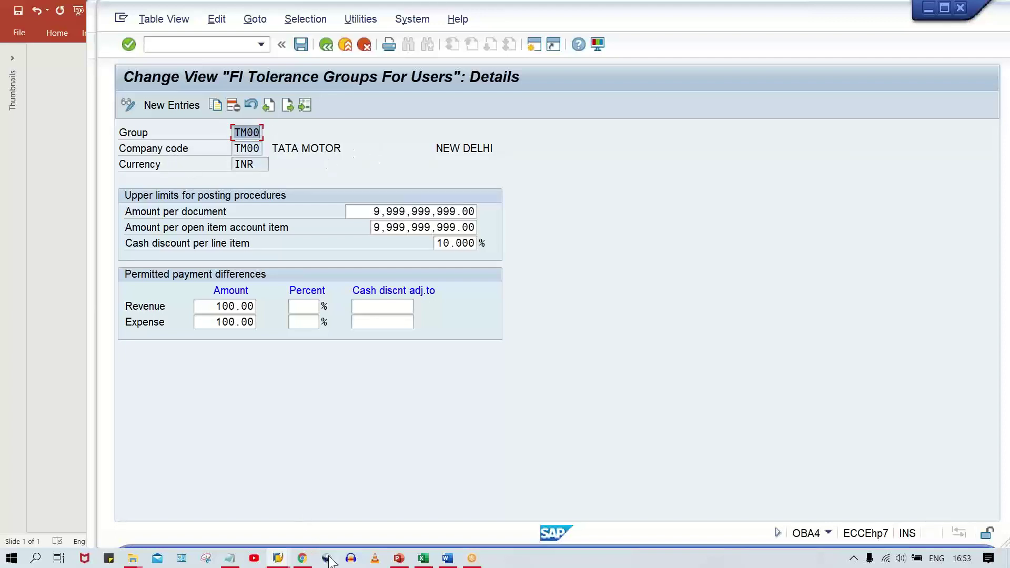
Try to change the user's tolerance group assignment in OB57 to TC00.
click(277, 558)
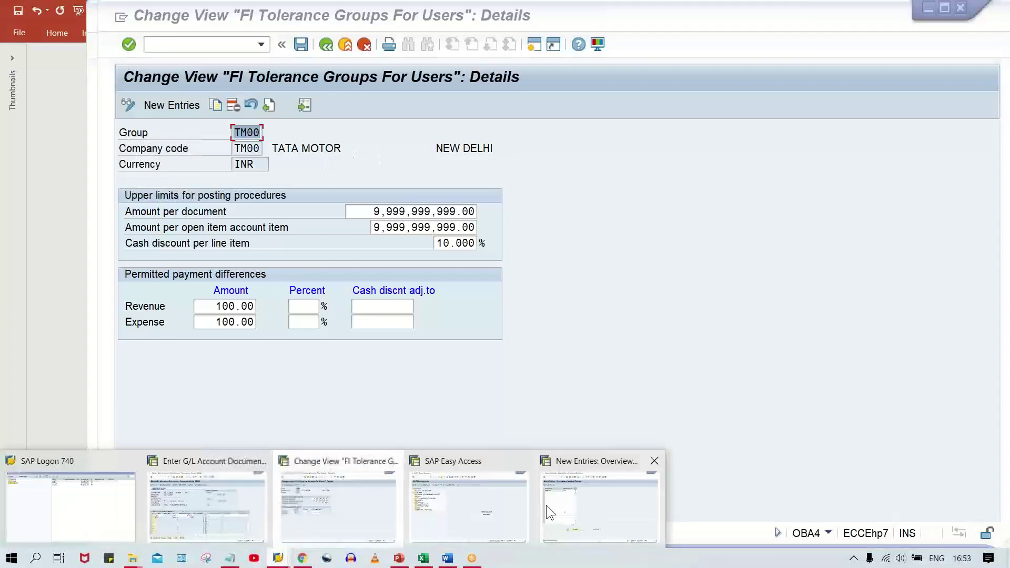
click(580, 505)
click(301, 152)
drag(301, 151, 275, 152)
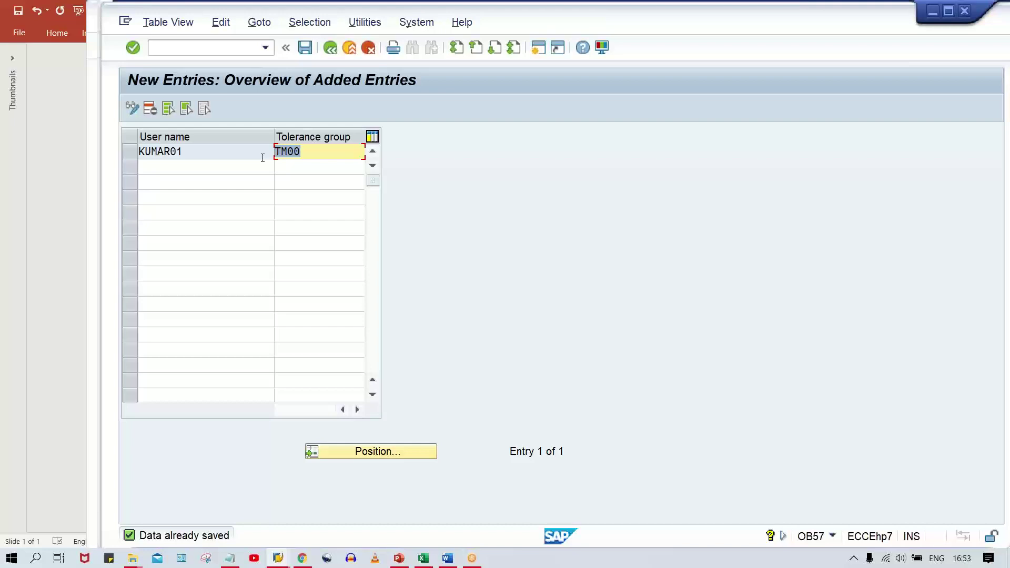
text(TC00)
click(263, 158)
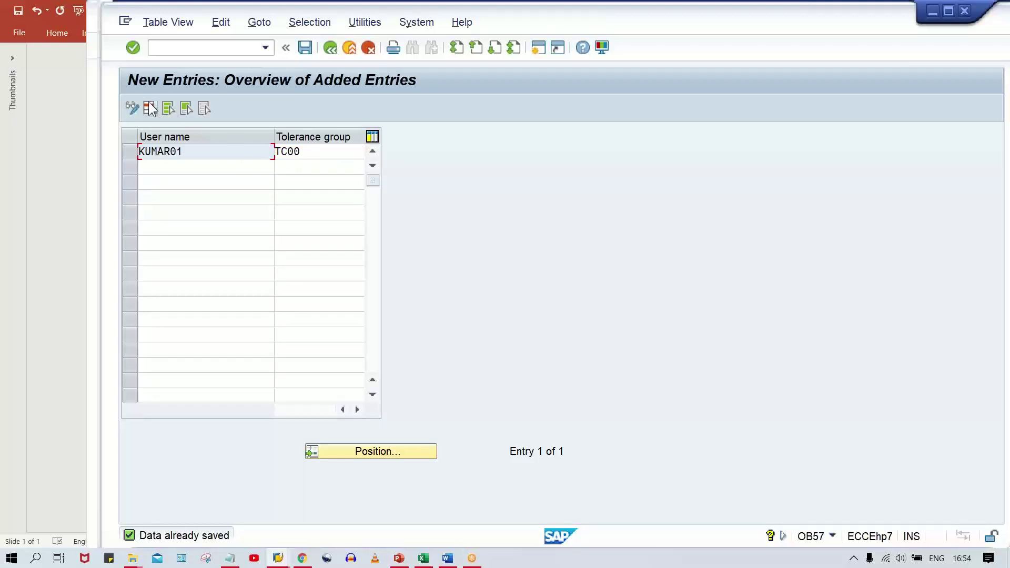
key(Return)
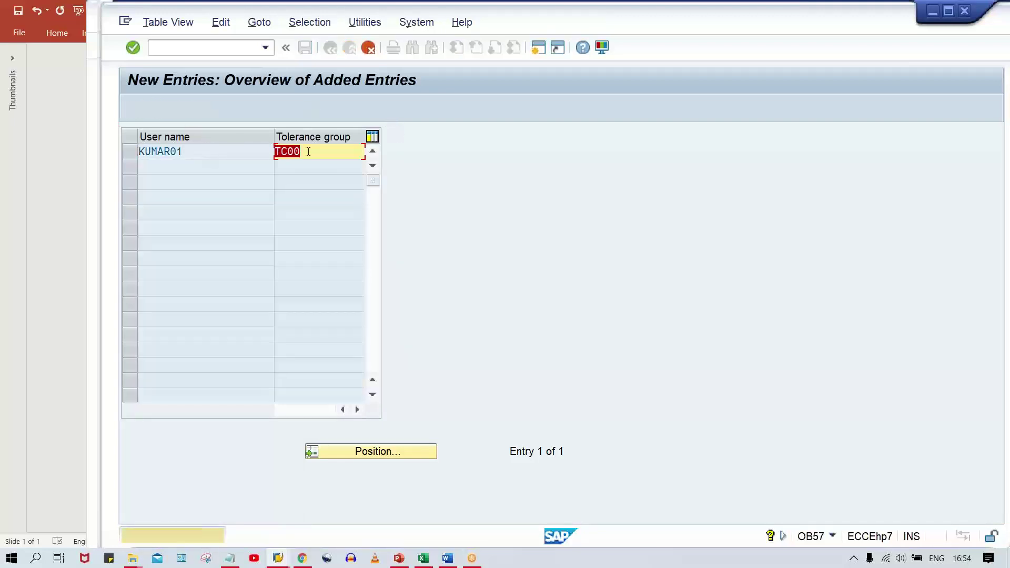
key(Return)
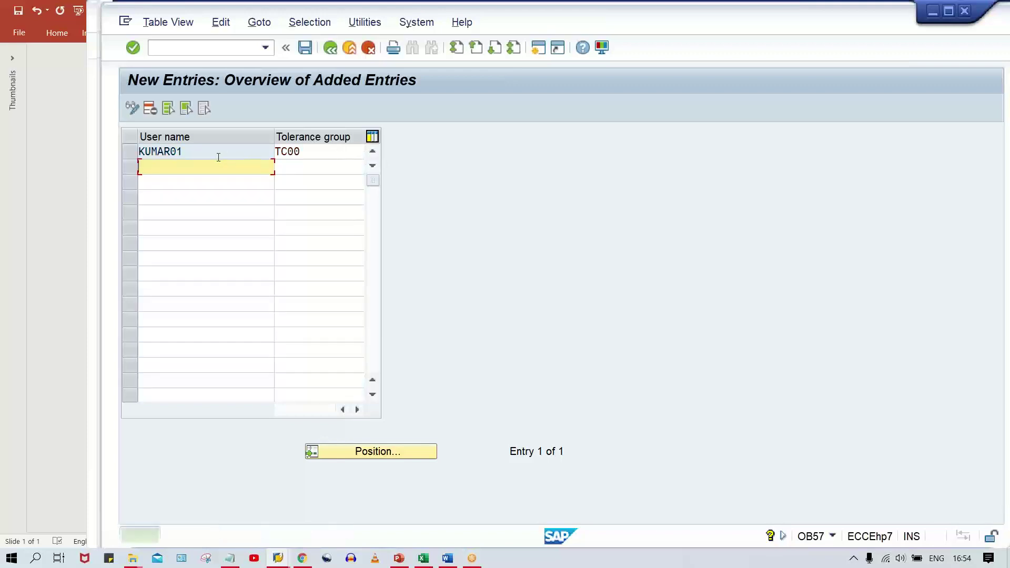
Delete the user's tolerance group assignment from OB57 and save the deletion.
click(127, 152)
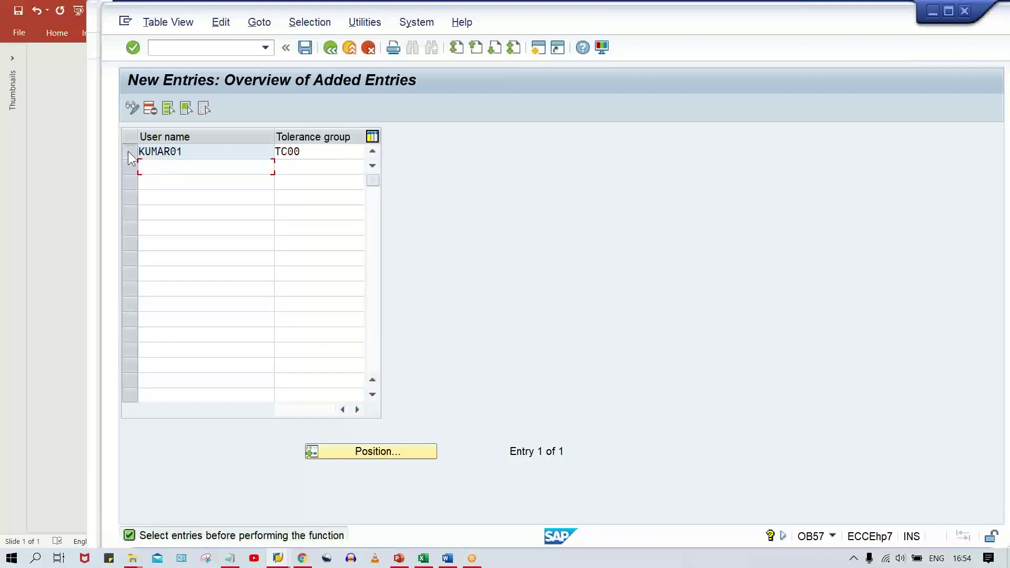
click(152, 108)
key(Return)
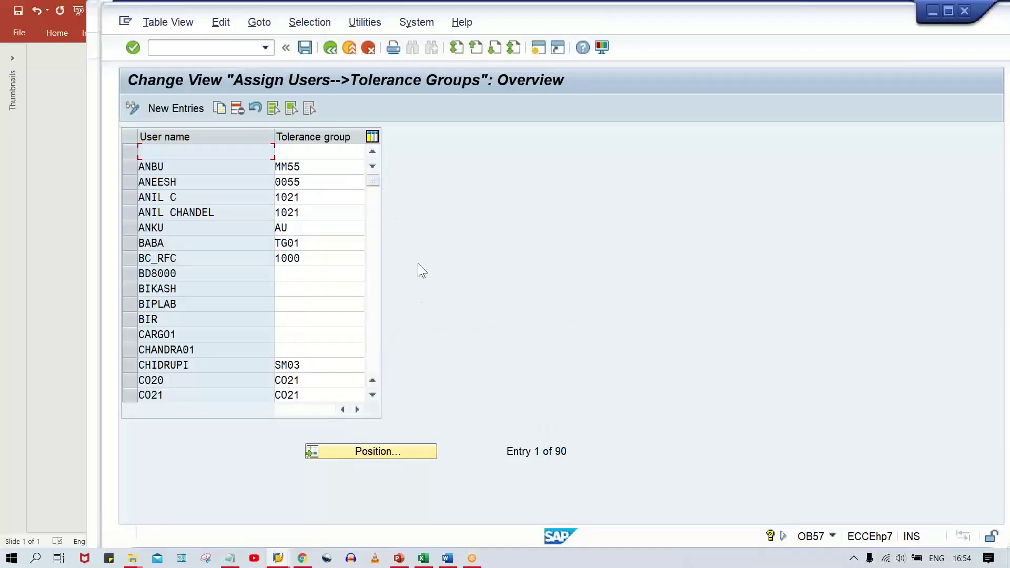
key(ctrl+s)
Delete tolerance group TM00 for company code TM00 in OBA4, backing out of a blank new entry and saving the deletion.
mouse_move(274, 564)
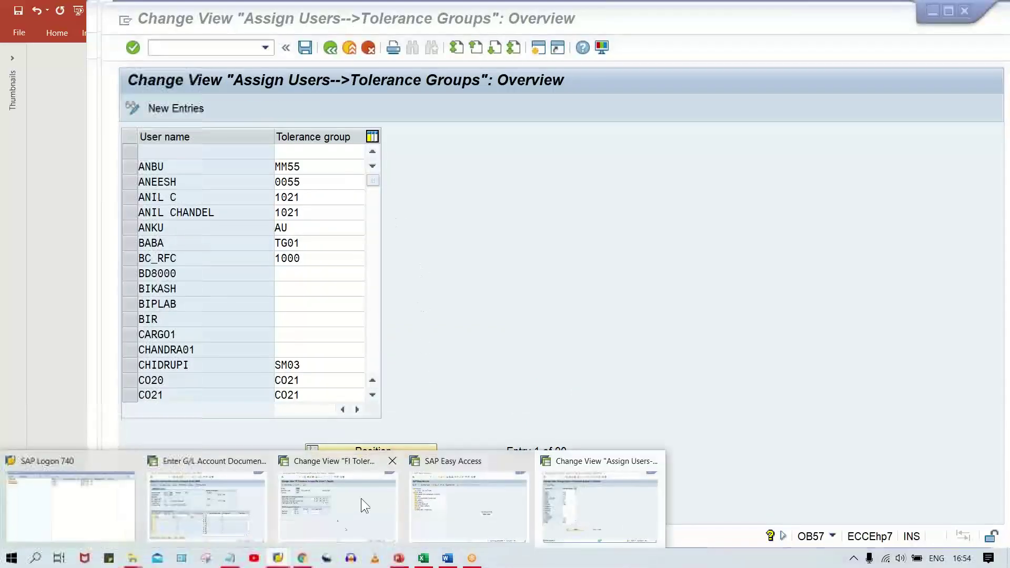
click(318, 507)
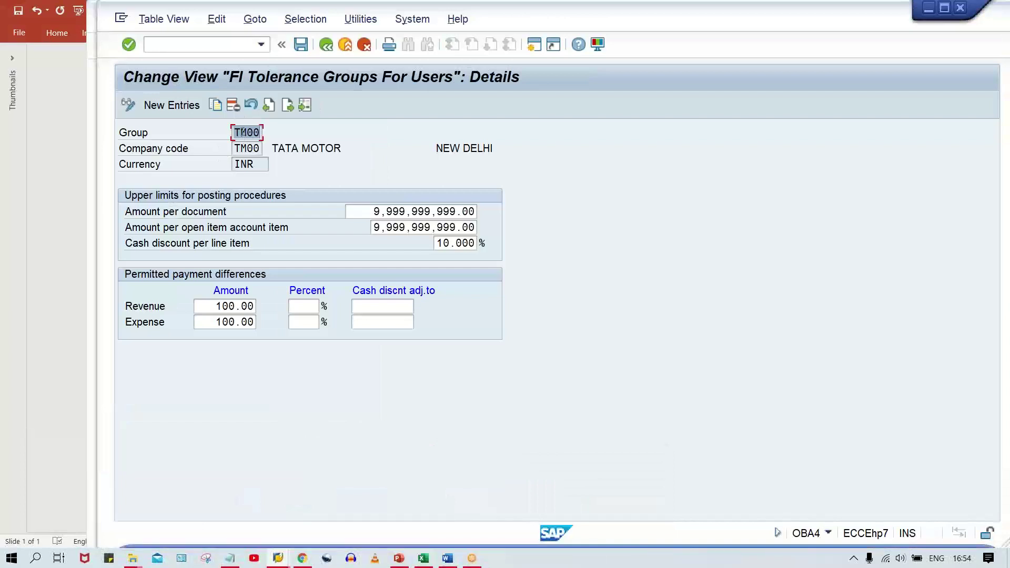
click(233, 105)
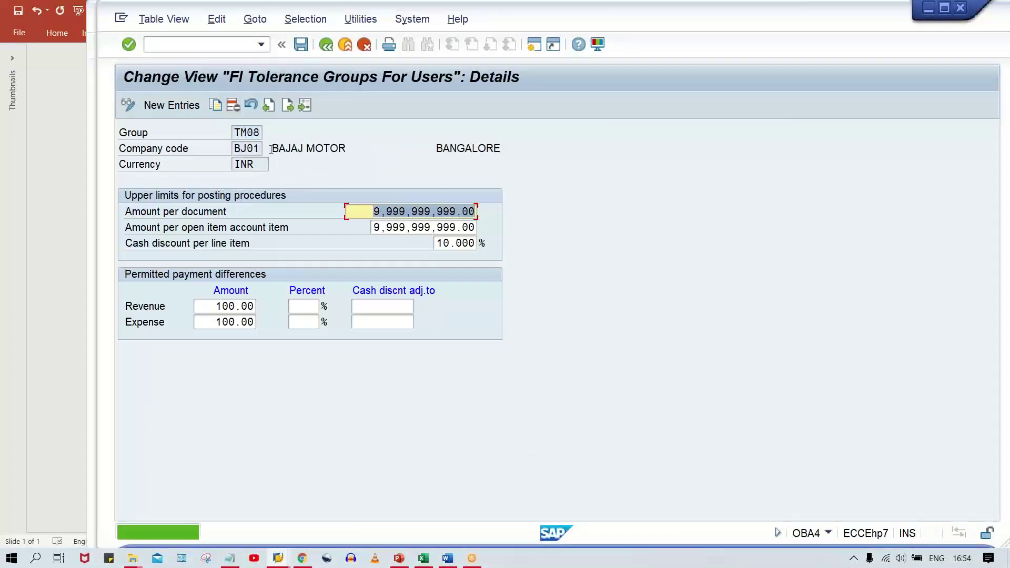
click(171, 105)
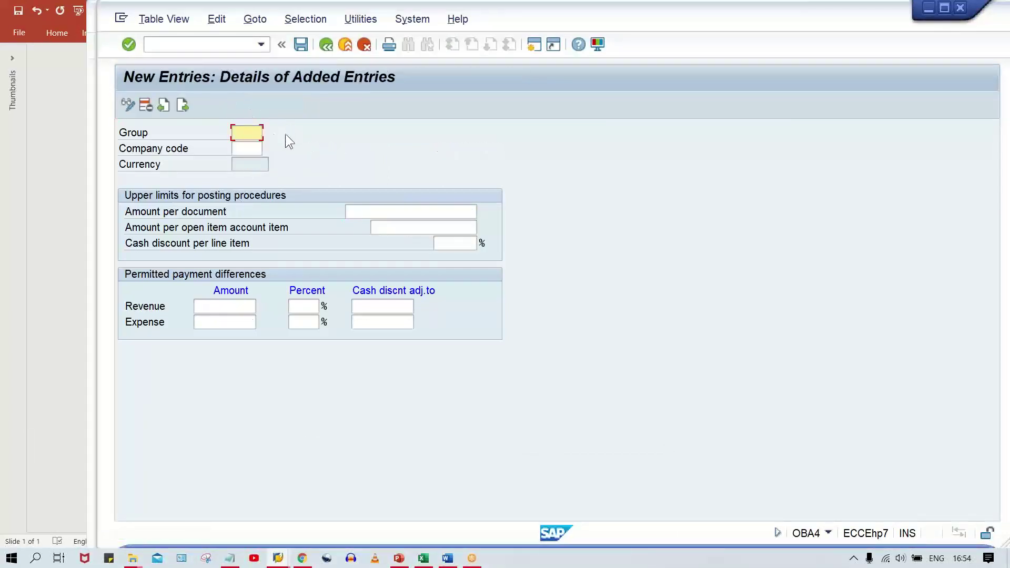
click(244, 148)
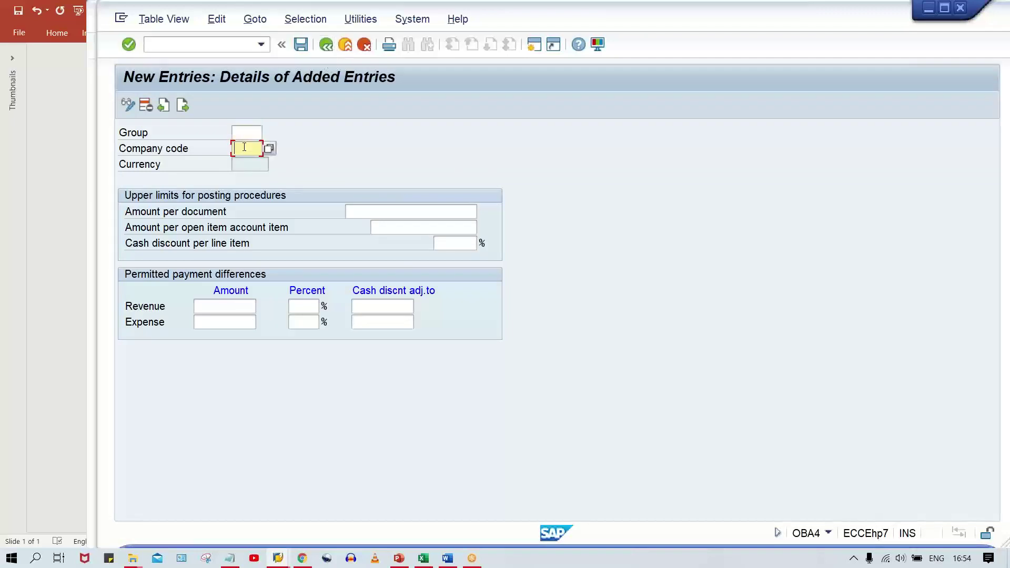
click(329, 43)
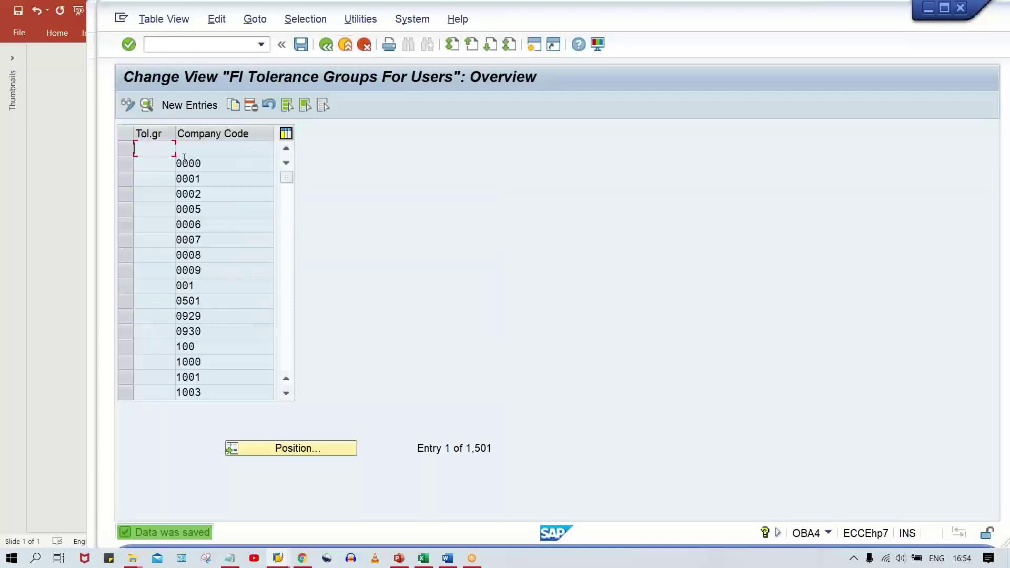
click(189, 106)
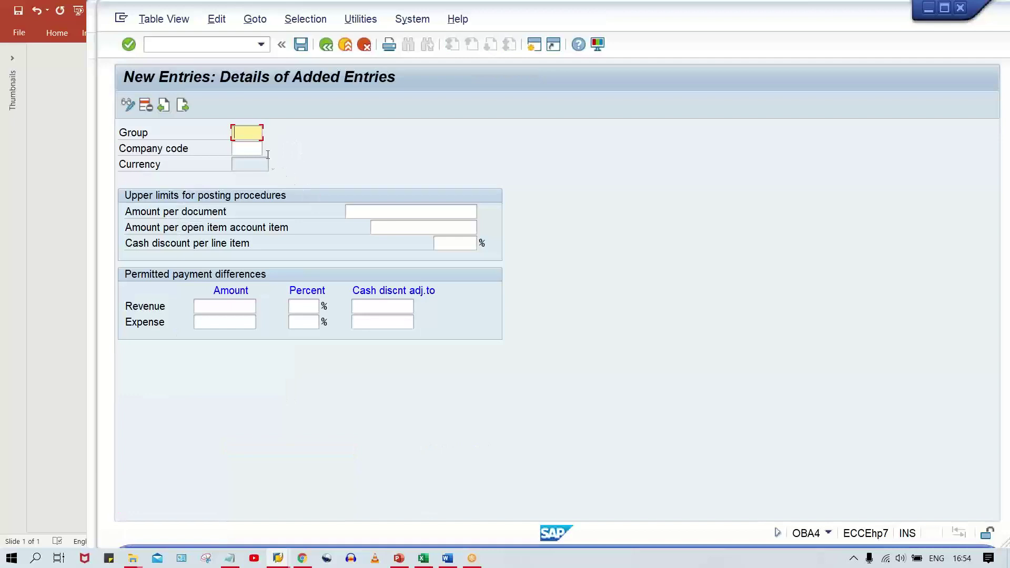
key(Tab)
click(247, 149)
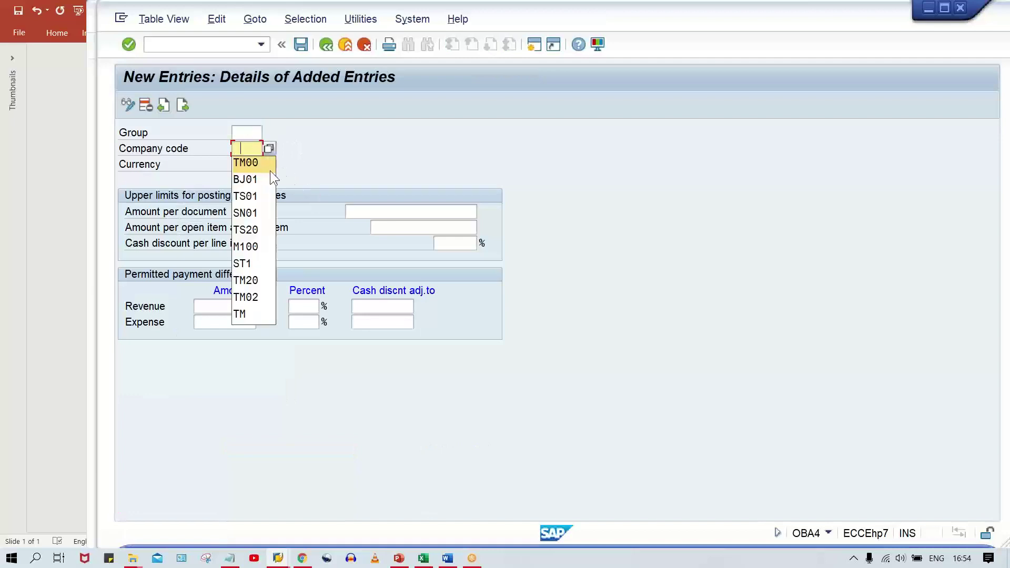
click(257, 164)
click(404, 212)
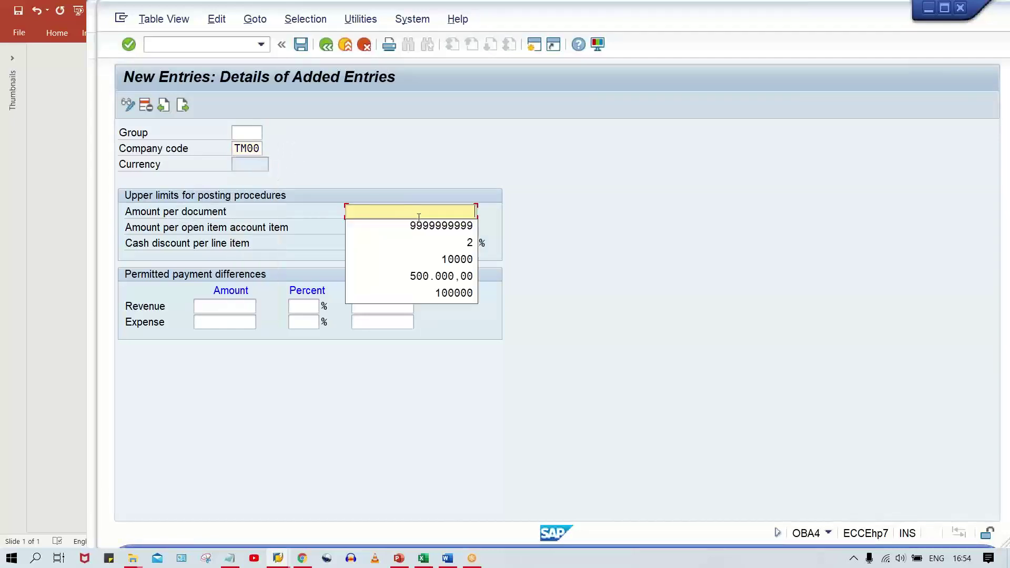
click(418, 221)
click(419, 226)
click(428, 243)
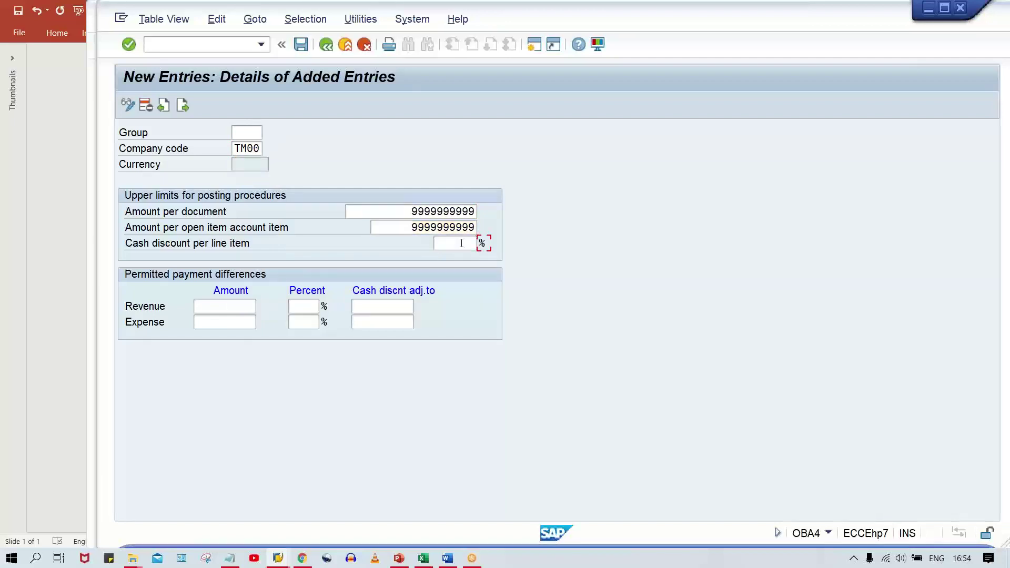
Set the cash discount per line item to 10% and the permitted revenue and expense differences to 100 each.
click(470, 243)
click(469, 257)
key(Tab)
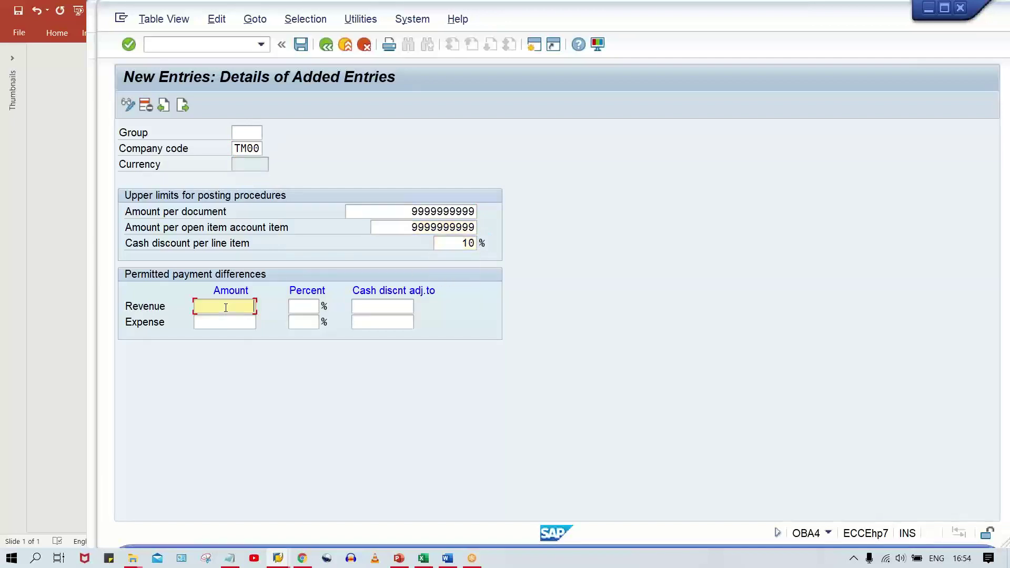
click(237, 321)
key(Tab)
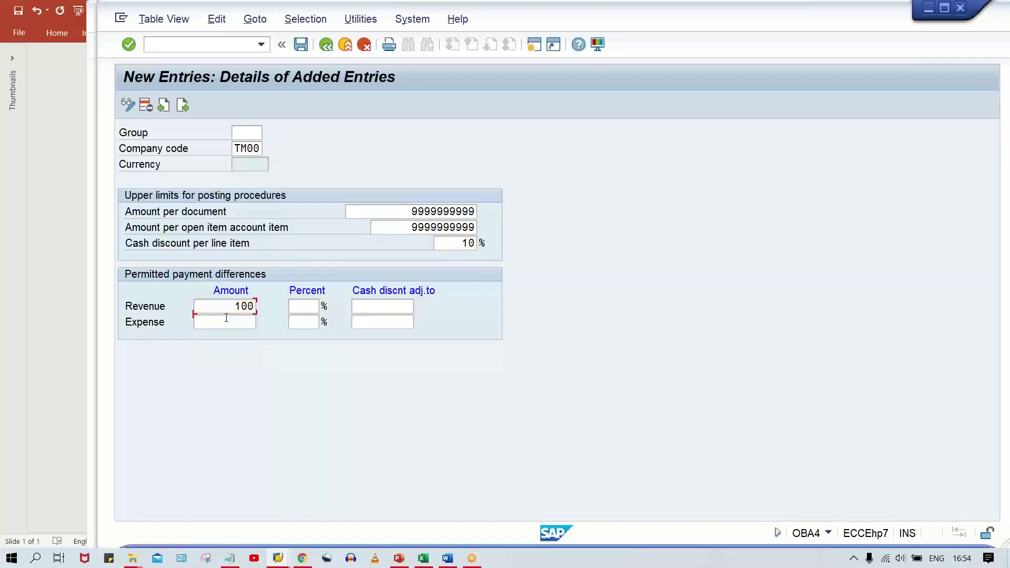
click(233, 340)
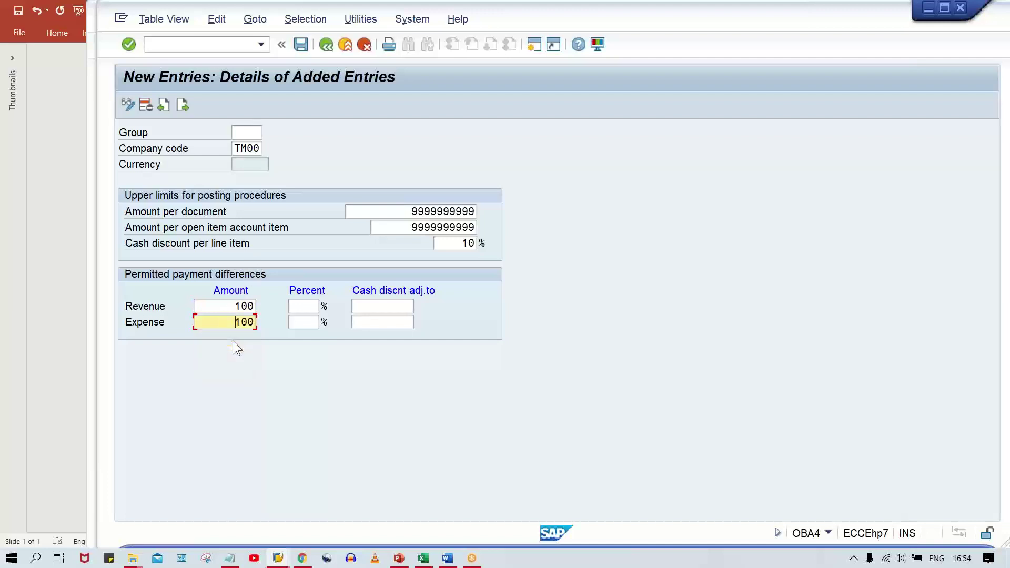
click(255, 133)
text(1)
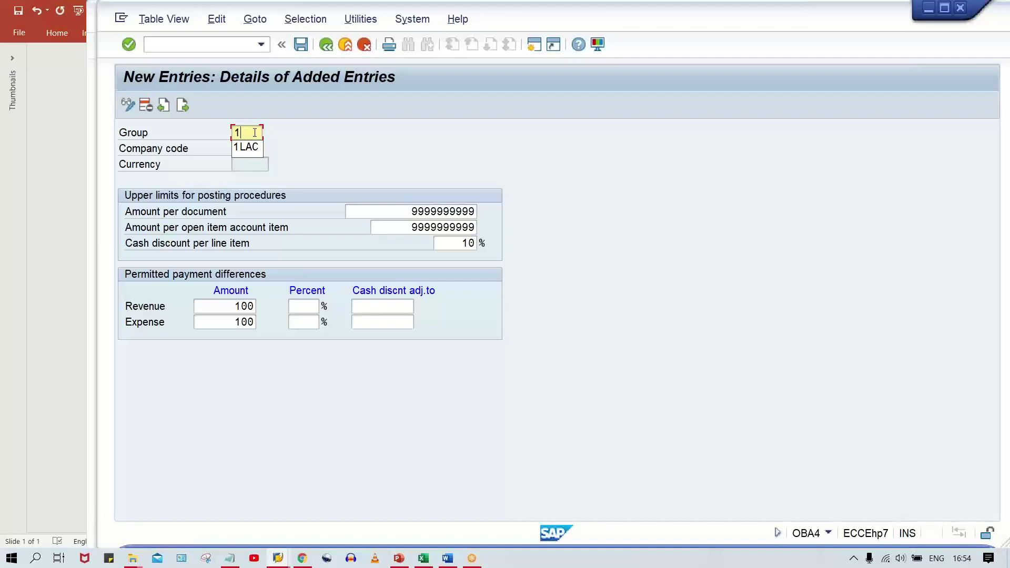
key(Return)
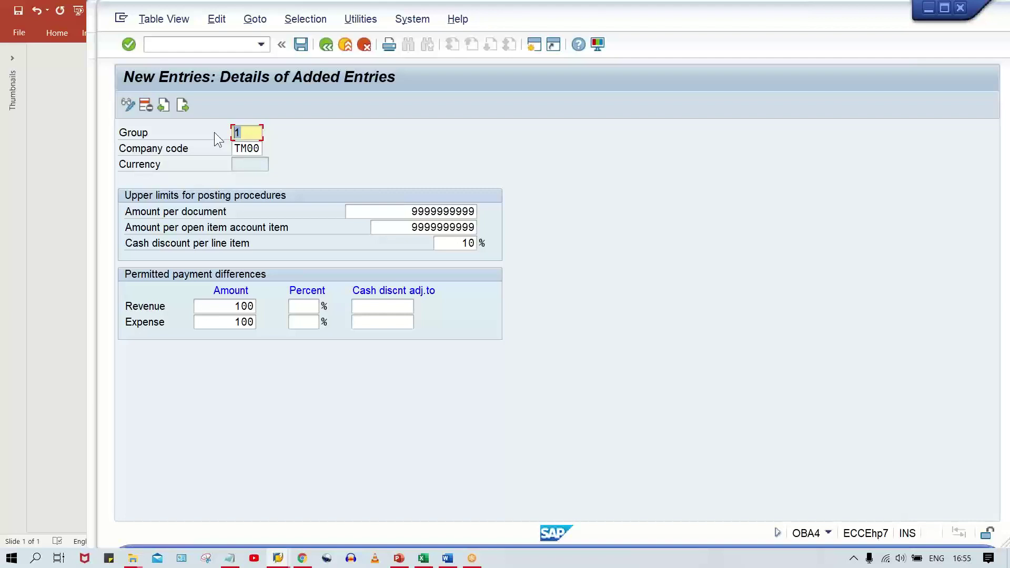
key(BackSpace)
Save the tolerance entry for company code TM00 with its group left blank.
click(462, 162)
key(ctrl+s)
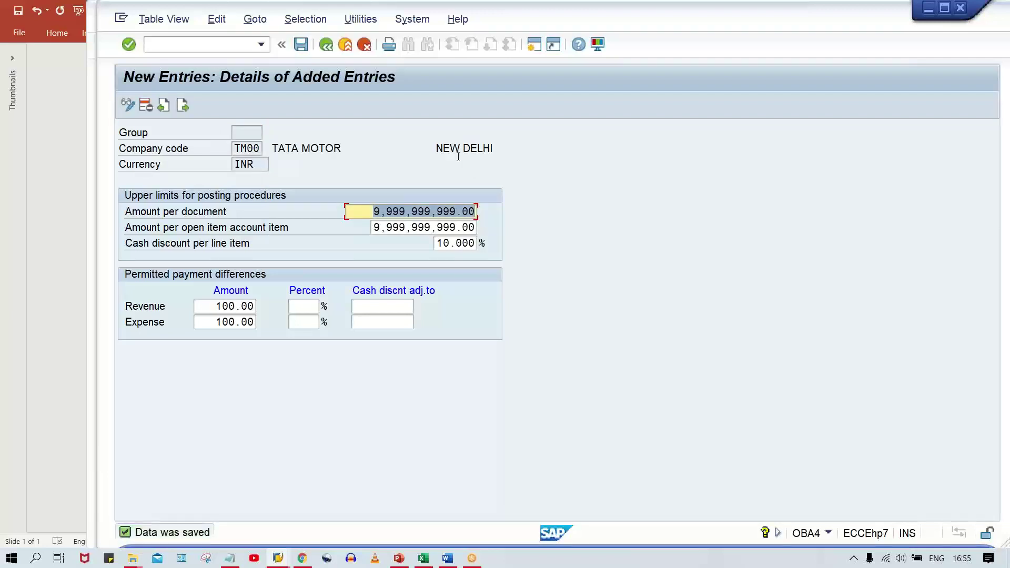
Switch to the FB50 session, validate the 500 INR entry crediting HDFC Bank and debiting rent in company code TM00, and post it.
click(278, 558)
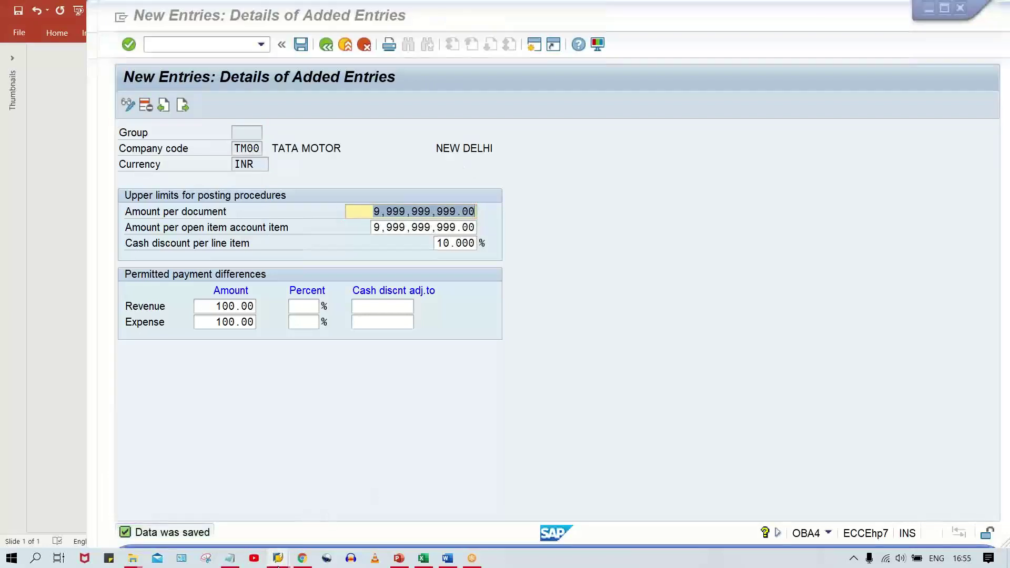
click(201, 521)
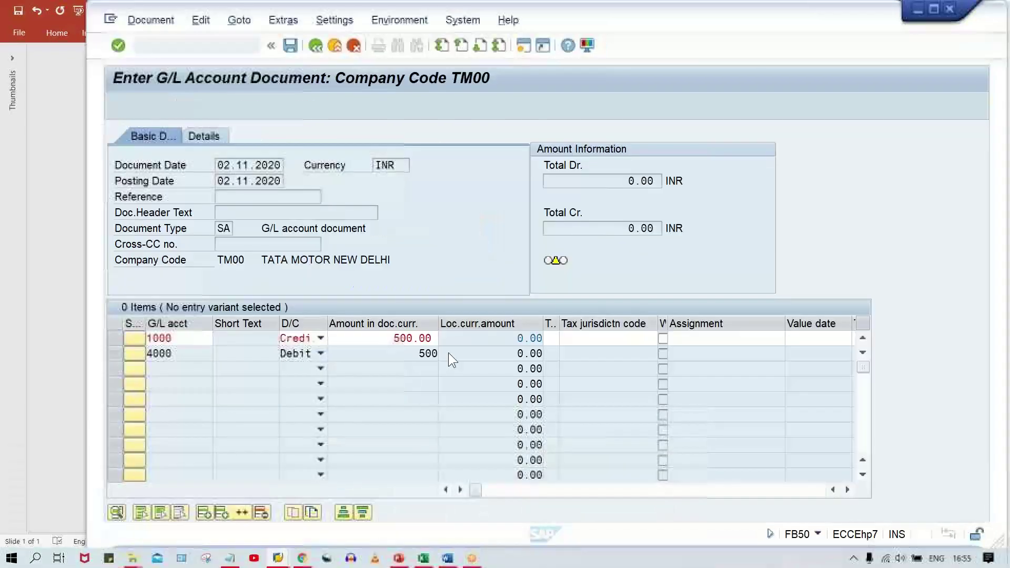
click(340, 338)
key(Return)
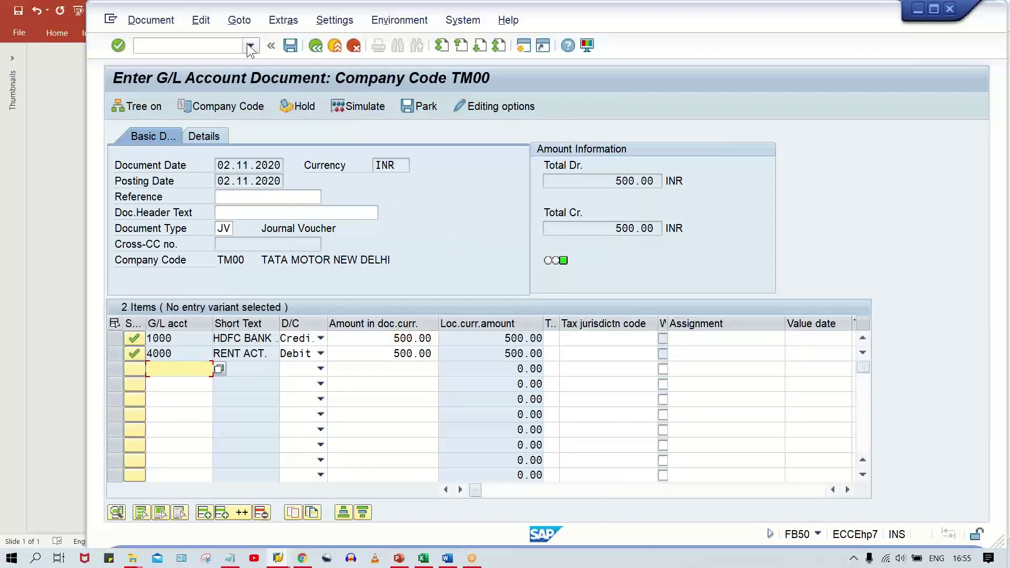
key(ctrl+s)
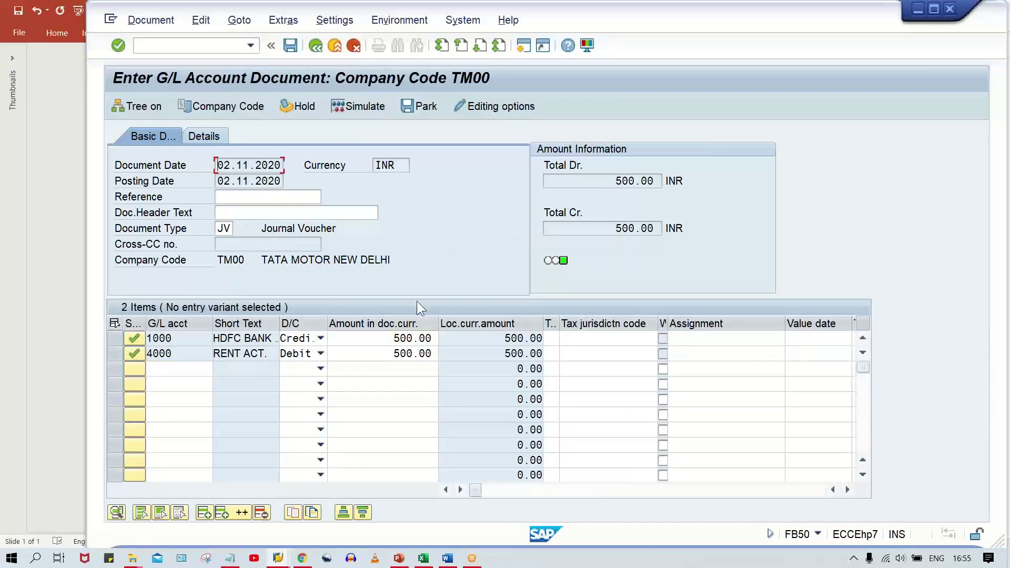
click(221, 229)
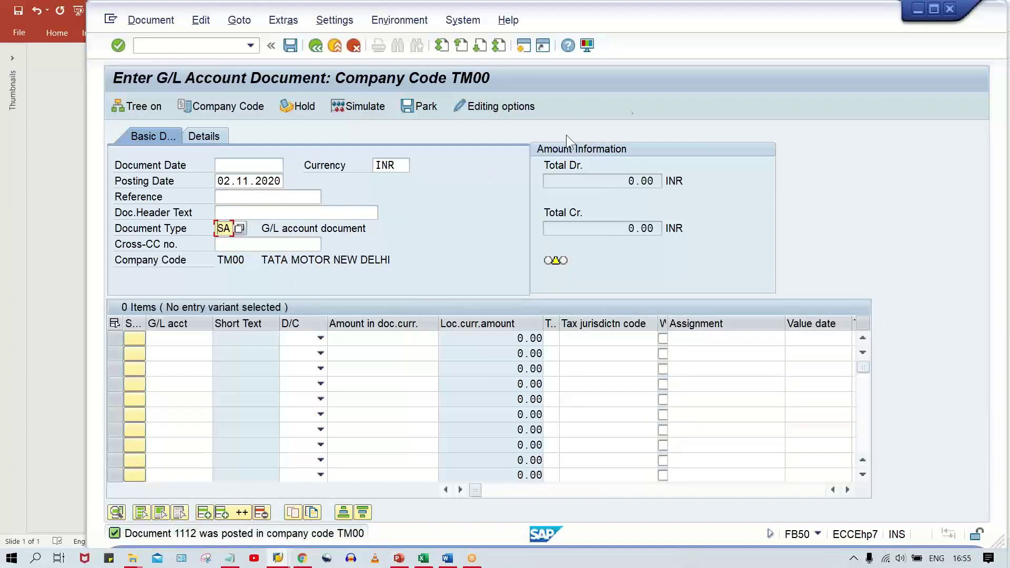
click(330, 209)
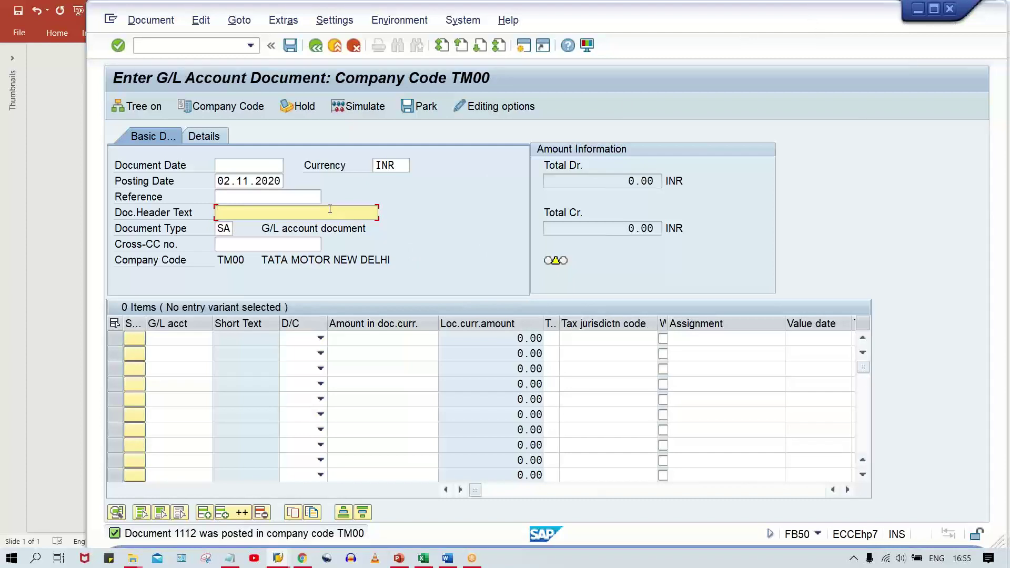